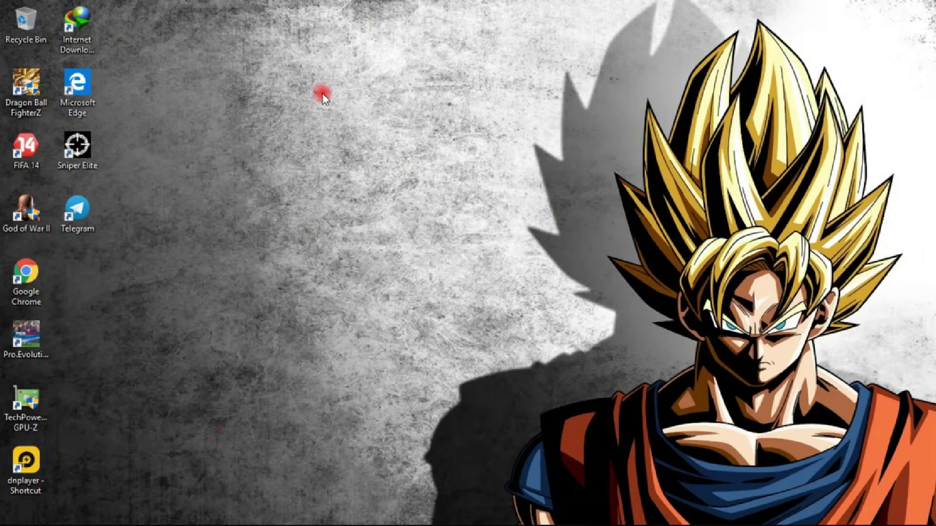
Refresh the desktop and open the Programs folder inside Drive Files on the Data Files (E:) drive.
{"action": "right_click", "coordinate": [323, 95]}
{"action": "left_click", "coordinate": [423, 172]}
{"action": "mouse_move", "coordinate": [390, 524]}
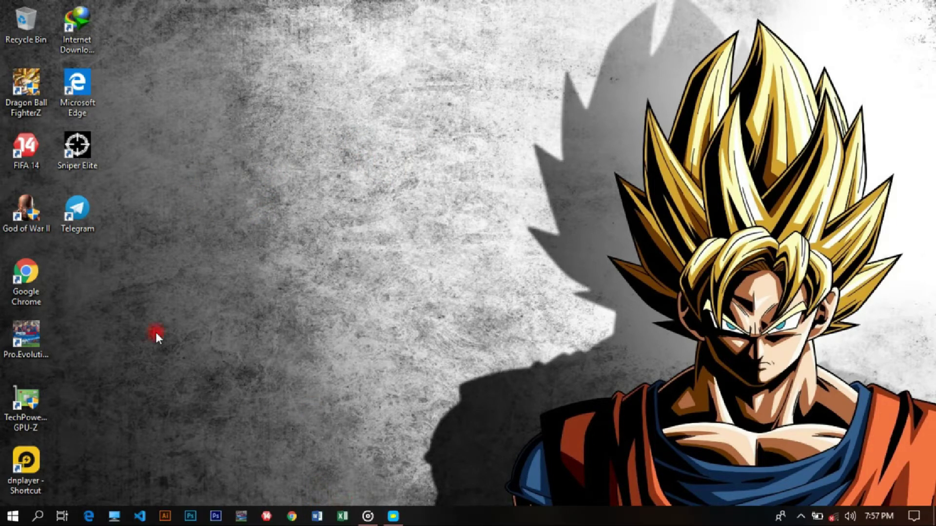
{"action": "left_click", "coordinate": [117, 517]}
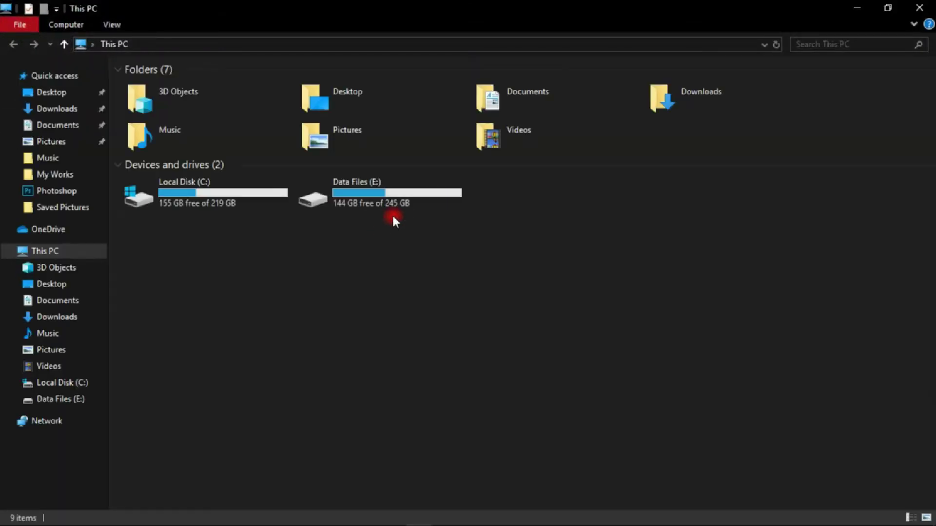
{"action": "left_click", "coordinate": [351, 203]}
{"action": "double_click", "coordinate": [351, 202]}
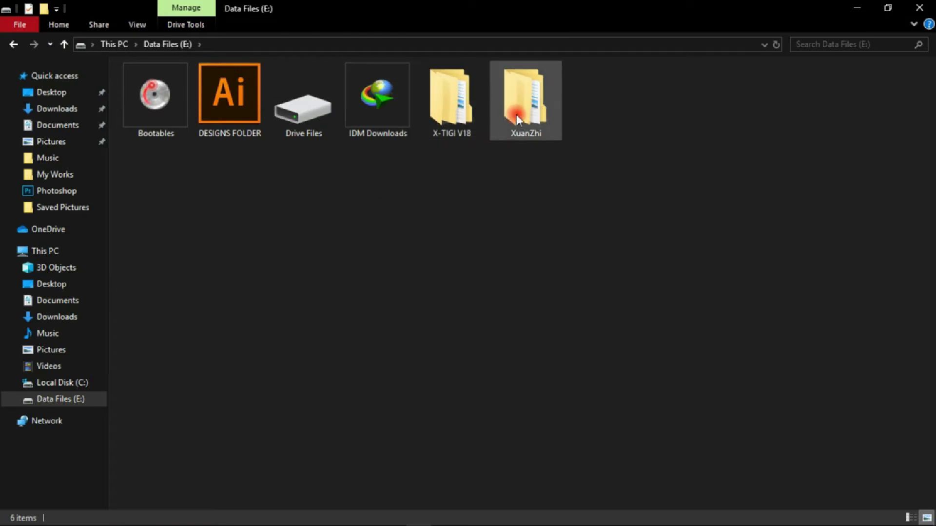
{"action": "double_click", "coordinate": [288, 113]}
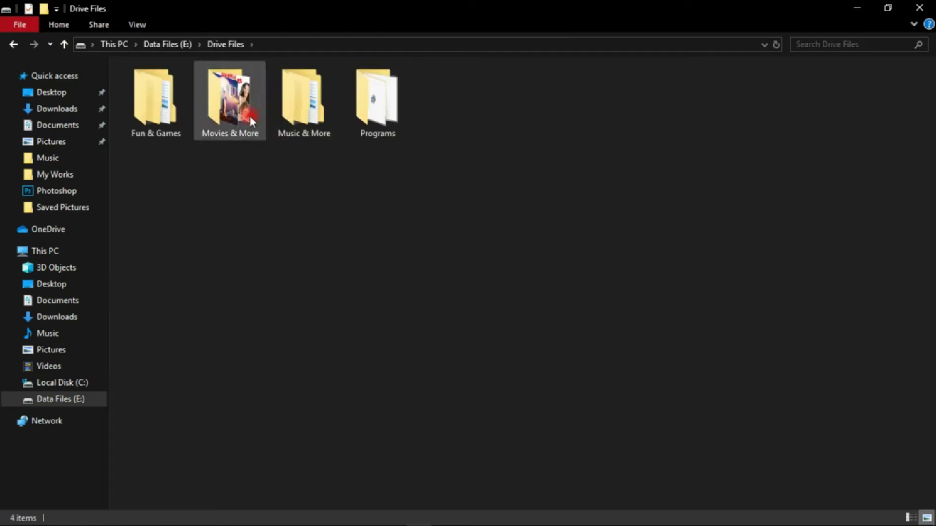
{"action": "double_click", "coordinate": [373, 105]}
{"action": "left_click", "coordinate": [283, 214]}
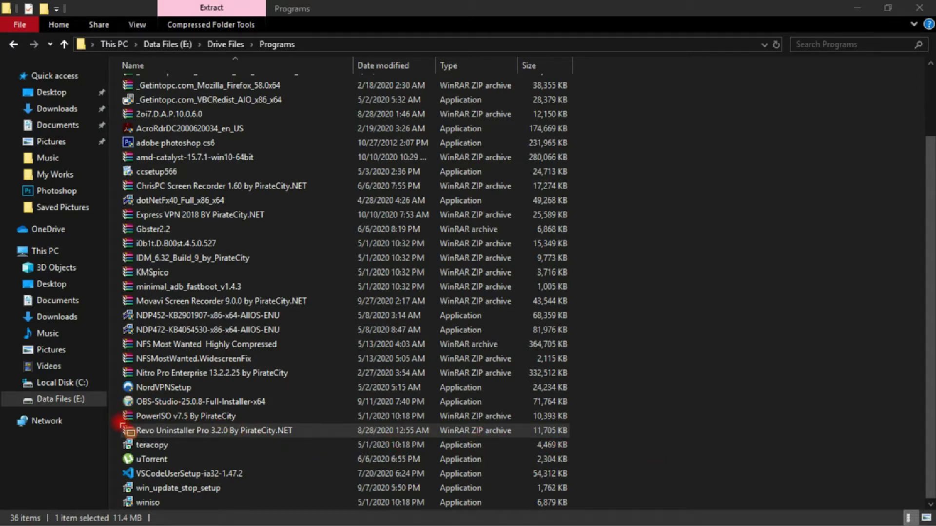
Open the Revo Uninstaller Pro 3.2.0 archive in WinRAR and start extracting it with the wizard.
{"action": "mouse_move", "coordinate": [119, 424]}
{"action": "left_mouse_down"}
{"action": "mouse_move", "coordinate": [675, 476]}
{"action": "mouse_move", "coordinate": [755, 439]}
{"action": "left_mouse_up"}
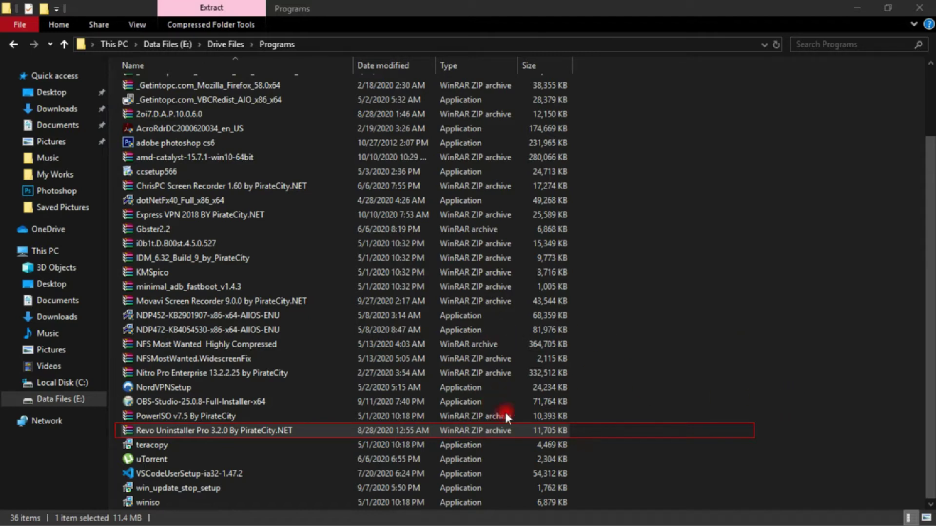
{"action": "left_click", "coordinate": [525, 409]}
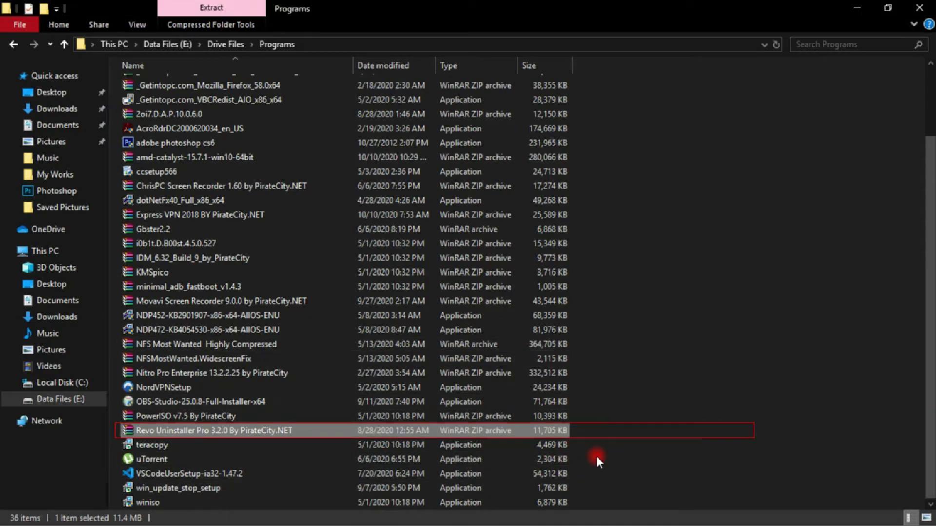
{"action": "left_click", "coordinate": [654, 455]}
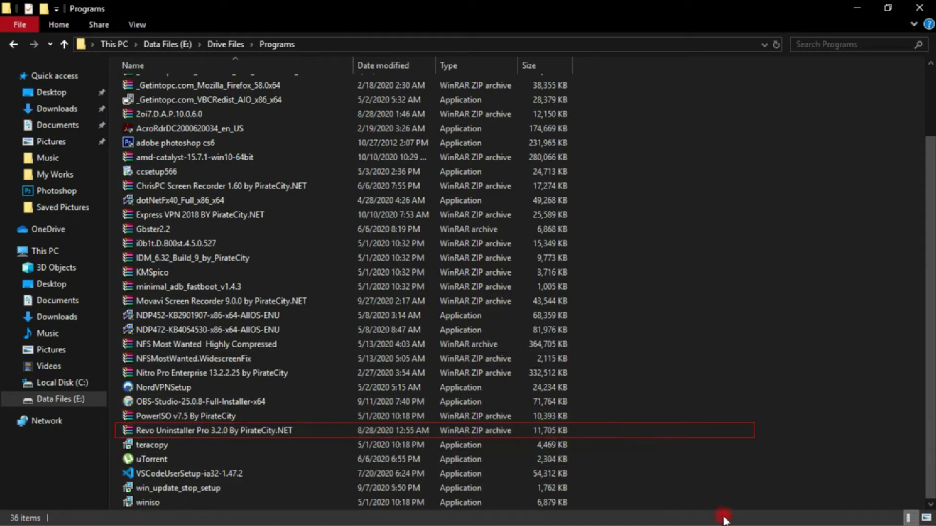
{"action": "left_click", "coordinate": [585, 429]}
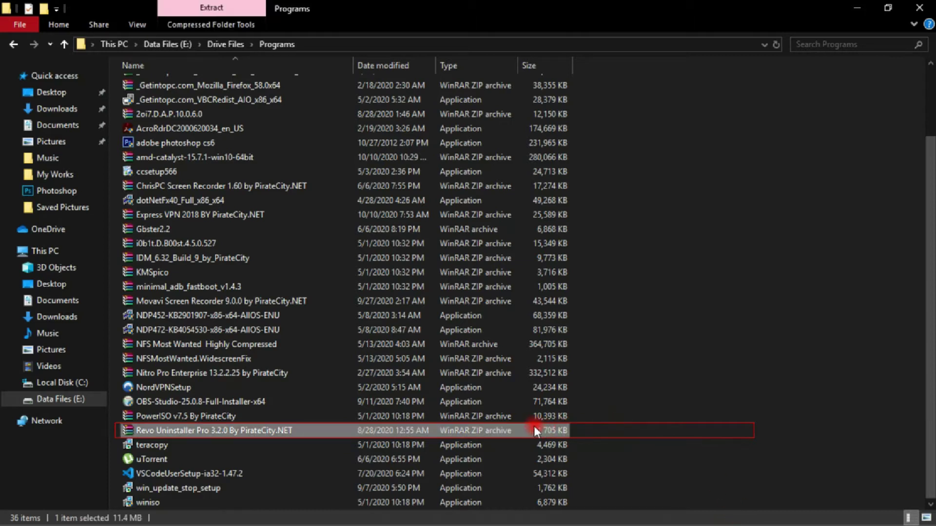
{"action": "right_click", "coordinate": [536, 431]}
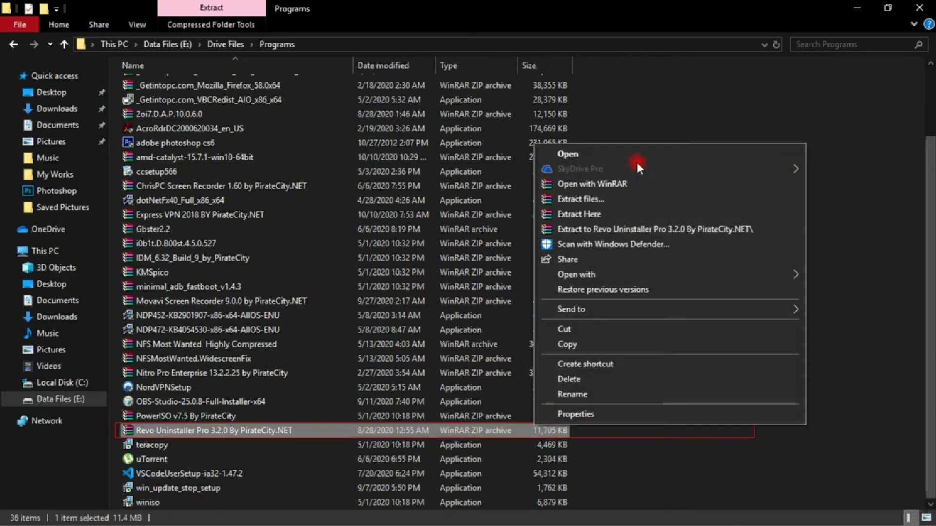
{"action": "left_click", "coordinate": [638, 184]}
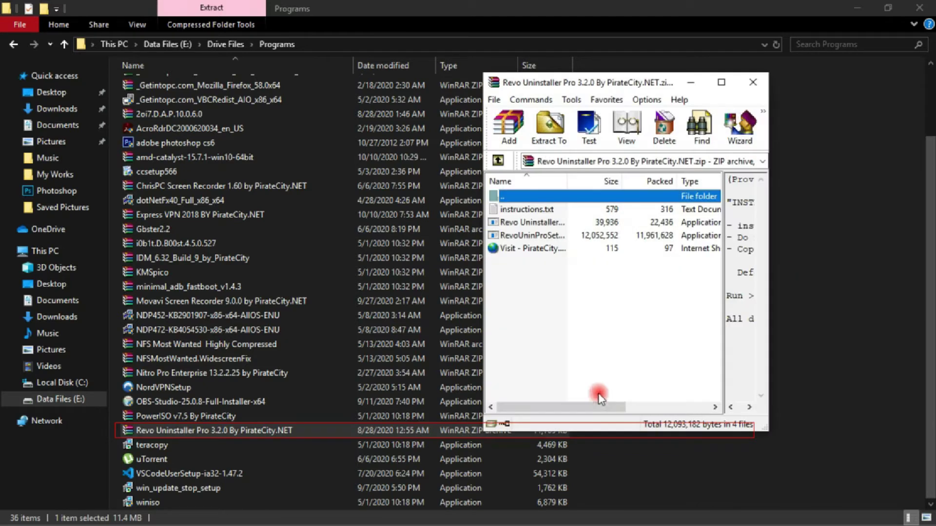
{"action": "left_click", "coordinate": [738, 125]}
{"action": "left_click", "coordinate": [637, 350]}
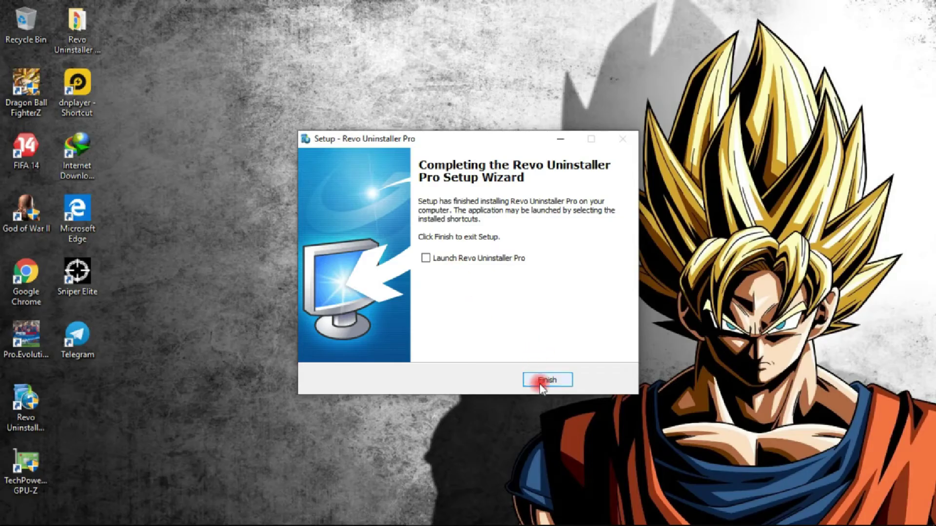
Finish the Revo Uninstaller Pro setup without launching the program and close the browser window.
{"action": "left_click", "coordinate": [539, 380]}
{"action": "left_click", "coordinate": [801, 516]}
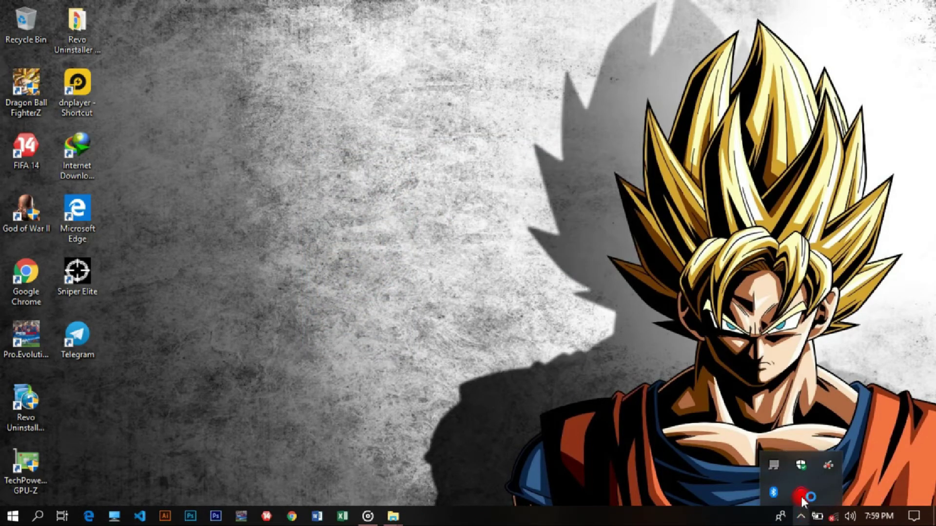
{"action": "right_click", "coordinate": [806, 468]}
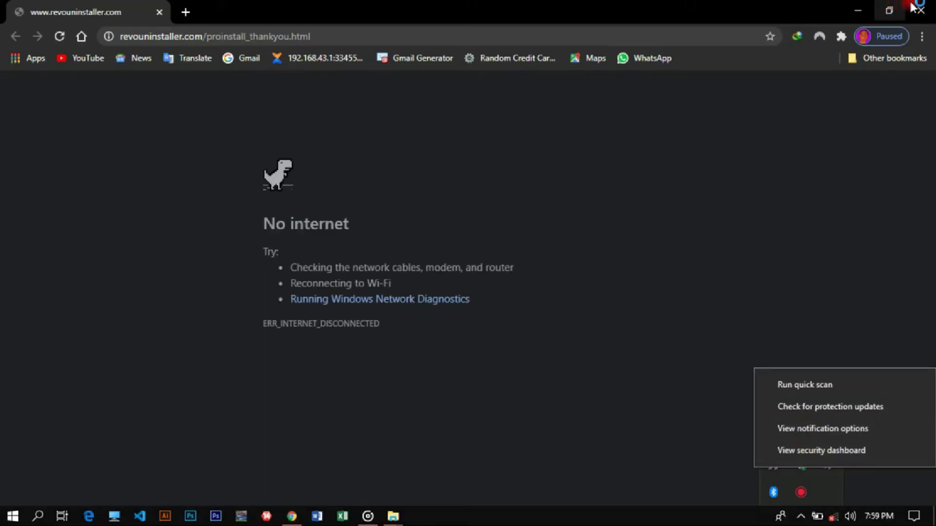
{"action": "left_click", "coordinate": [920, 10]}
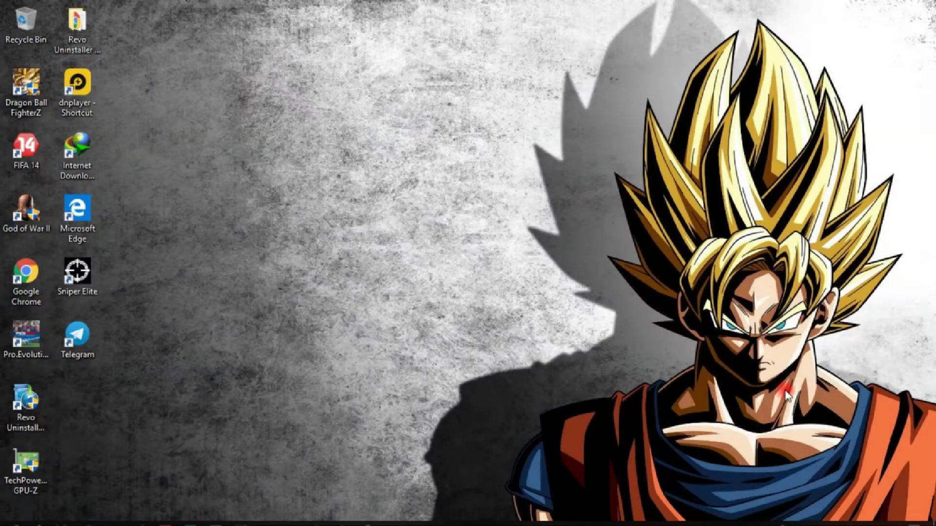
Open the Windows Security dashboard and go to Virus & threat protection.
{"action": "left_click", "coordinate": [801, 516]}
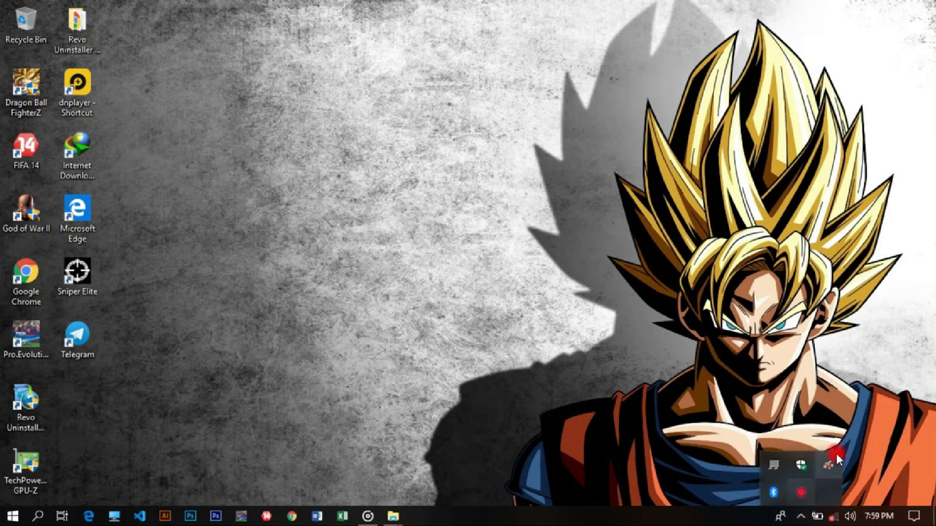
{"action": "right_click", "coordinate": [808, 464]}
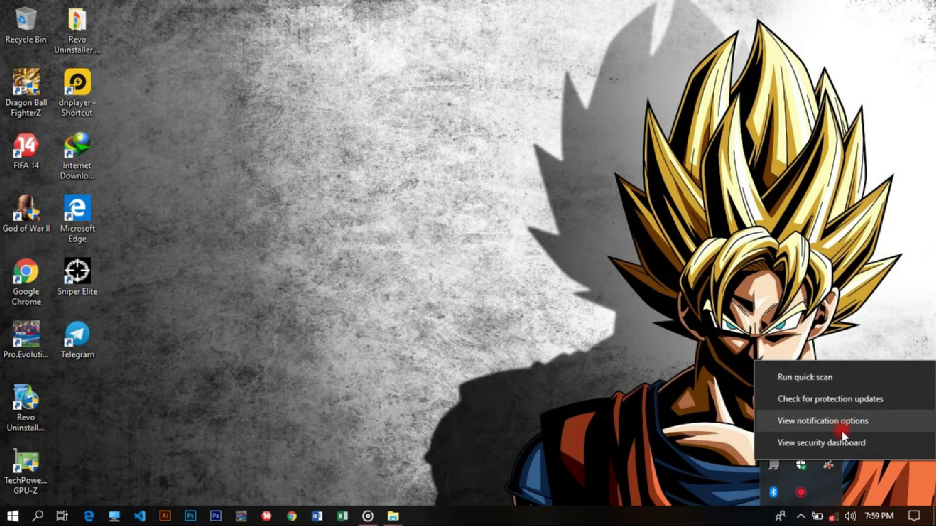
{"action": "left_click", "coordinate": [844, 441]}
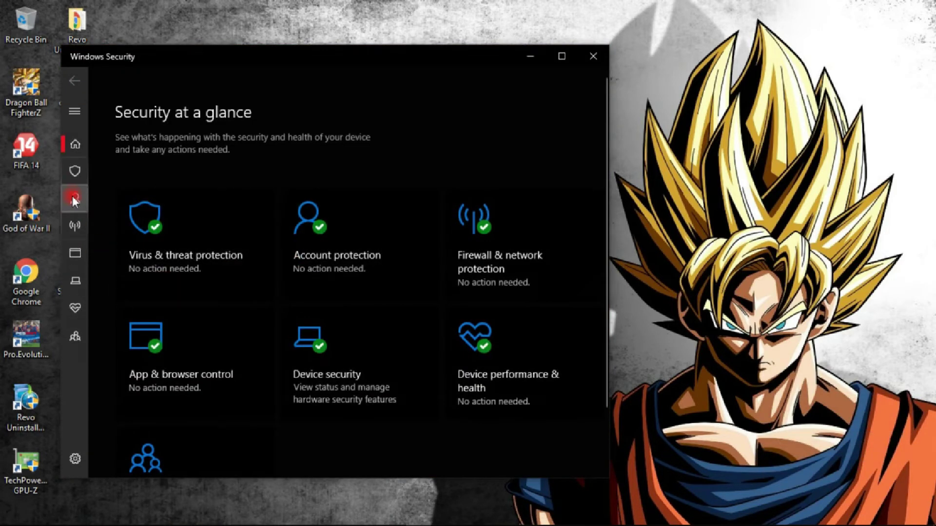
{"action": "left_click", "coordinate": [73, 195]}
{"action": "left_click", "coordinate": [75, 171]}
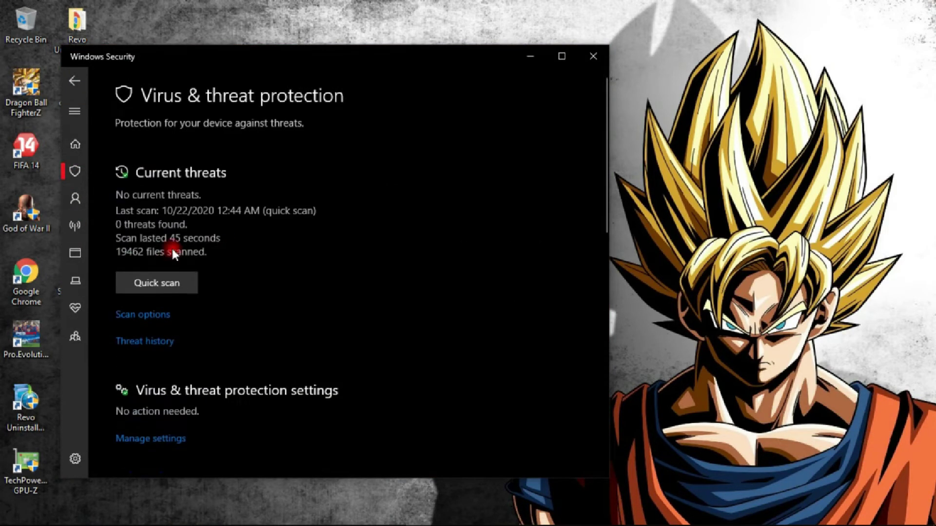
Turn off Real-time protection in the Virus & threat protection settings and close Windows Security.
{"action": "scroll", "coordinate": [203, 317], "scroll_direction": "down", "scroll_amount": 3}
{"action": "scroll", "coordinate": [203, 319], "scroll_direction": "down", "scroll_amount": 3}
{"action": "left_click", "coordinate": [157, 193]}
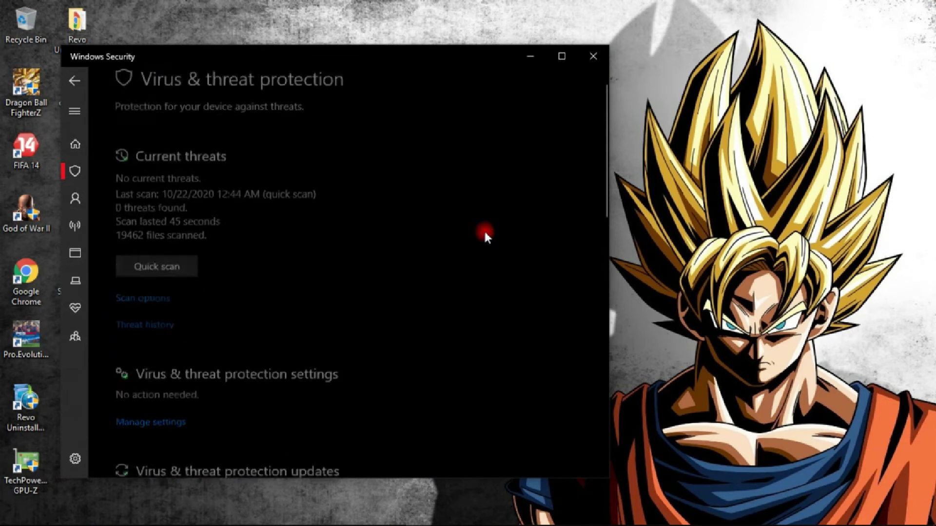
{"action": "left_click", "coordinate": [130, 266]}
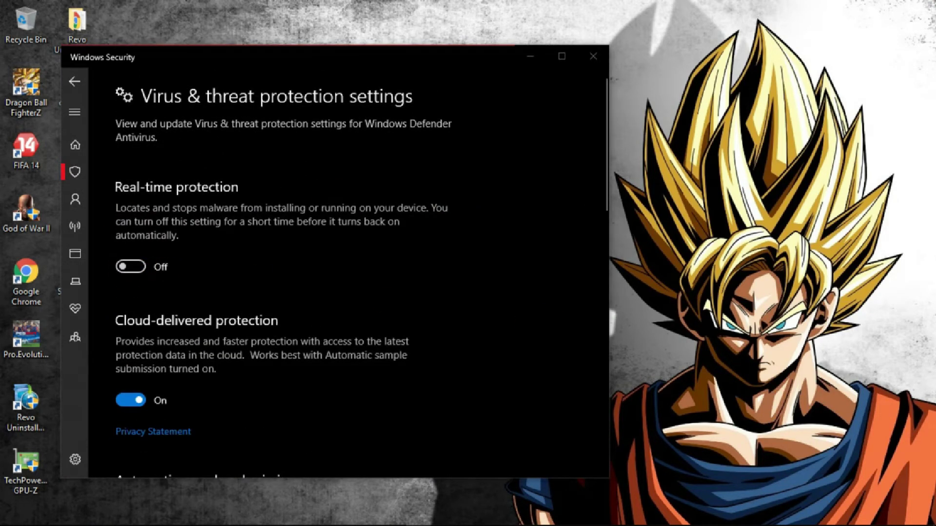
{"action": "left_click", "coordinate": [593, 56]}
Check the files in the extracted Revo Uninstaller Pro folder, close it and permanently delete the folder from the desktop.
{"action": "mouse_move", "coordinate": [393, 517]}
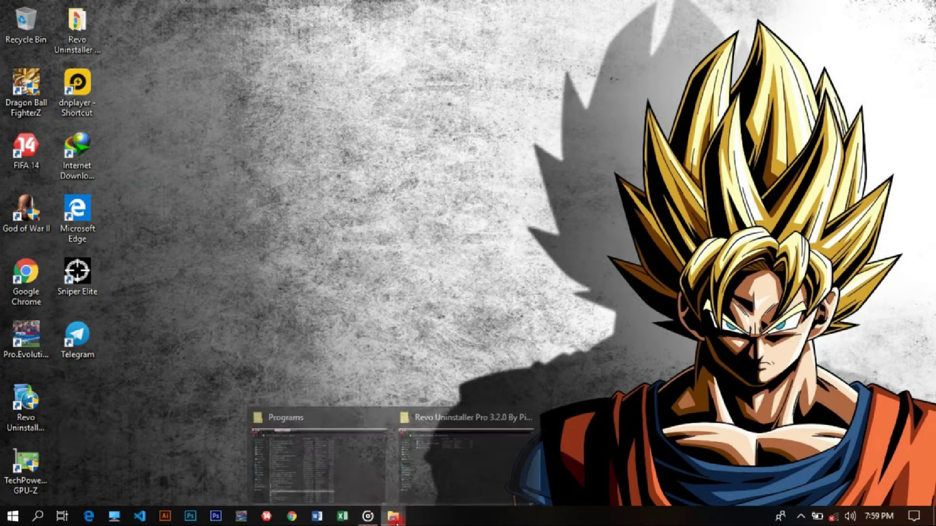
{"action": "mouse_move", "coordinate": [401, 465]}
{"action": "left_click", "coordinate": [439, 463]}
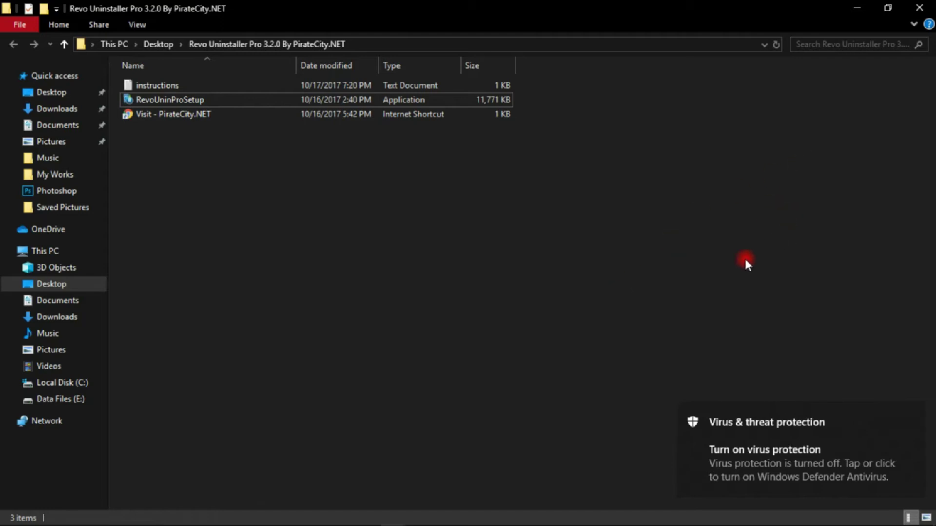
{"action": "left_click_drag", "start_coordinate": [683, 278], "coordinate": [324, 6]}
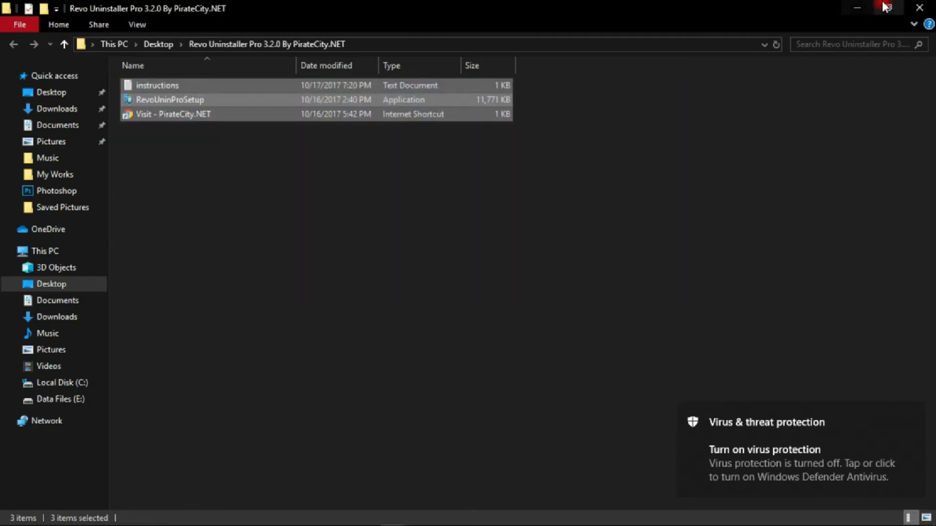
{"action": "left_click", "coordinate": [919, 9]}
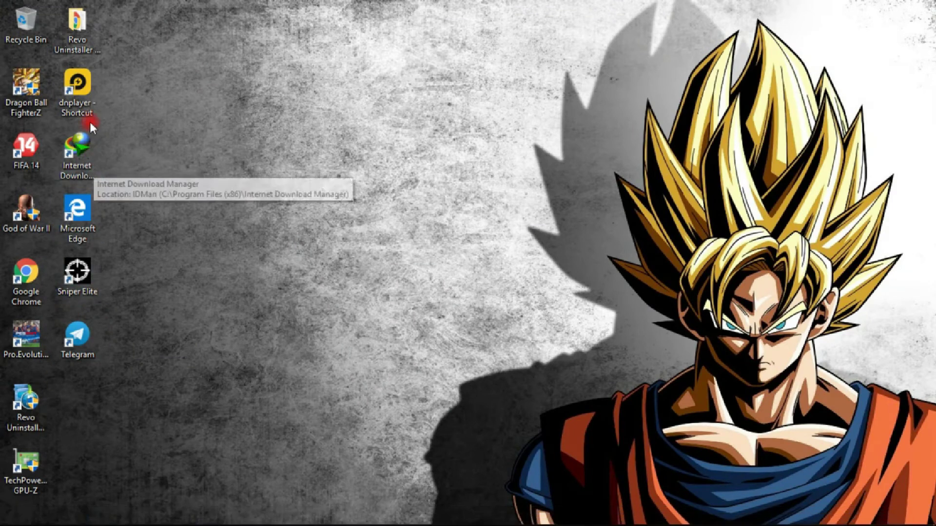
{"action": "left_click", "coordinate": [87, 25]}
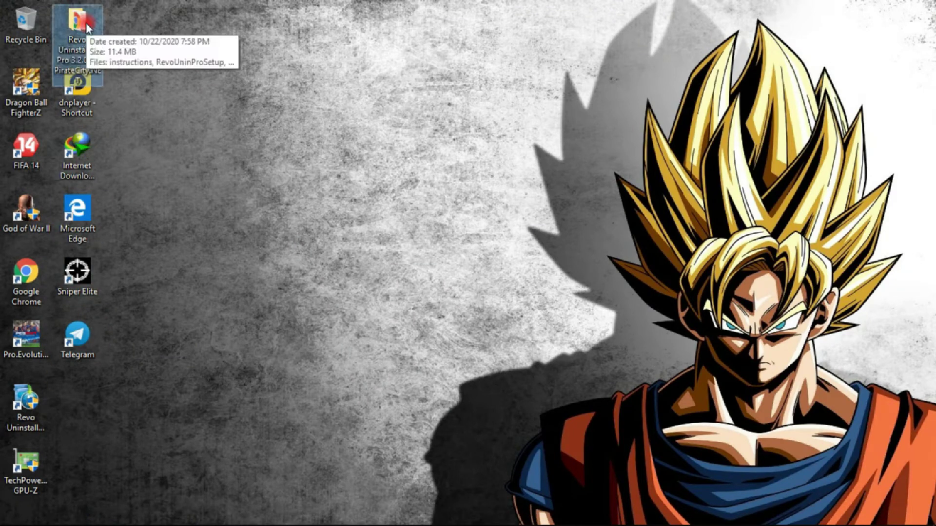
{"action": "key", "text": "shift+Delete"}
{"action": "key", "text": "Return"}
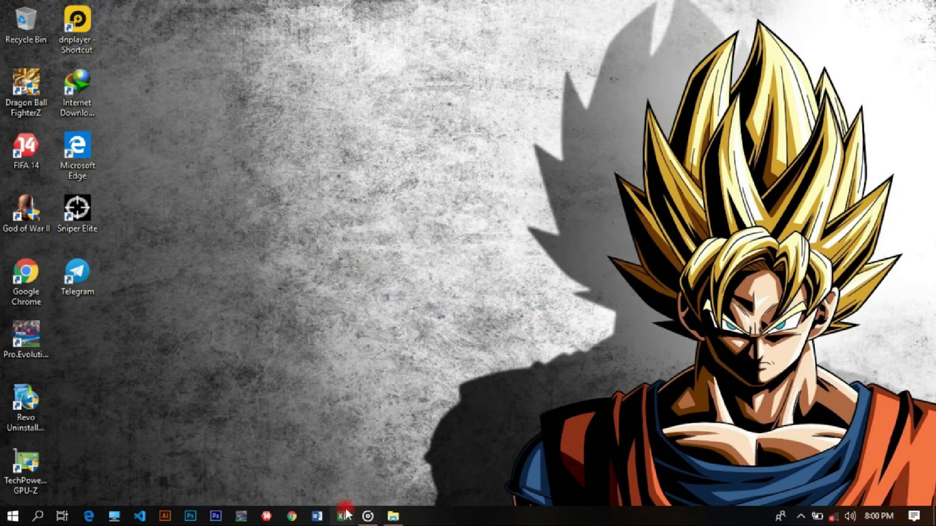
Return to the Programs folder, reopen the Revo Uninstaller Pro 3.2.0 archive and start the WinRAR wizard again.
{"action": "left_click", "coordinate": [379, 516]}
{"action": "left_click", "coordinate": [367, 516]}
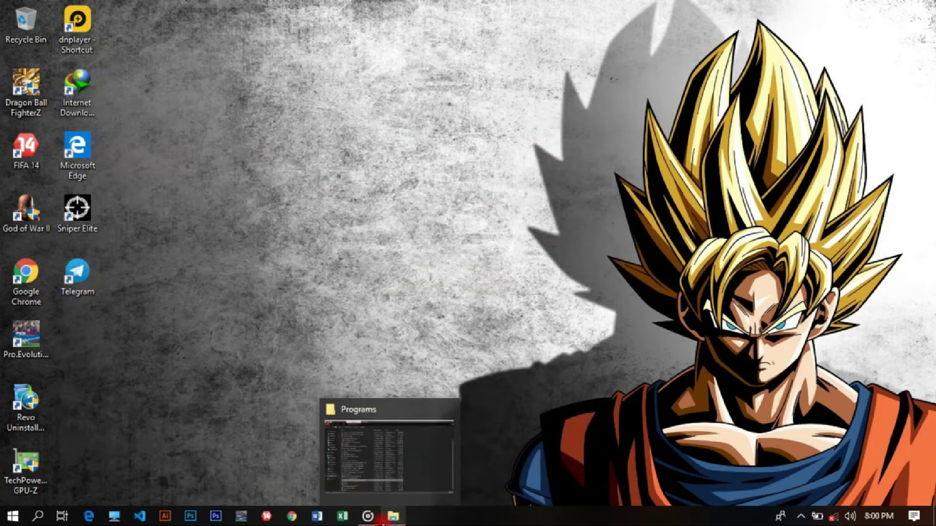
{"action": "left_click", "coordinate": [410, 492]}
{"action": "left_click", "coordinate": [192, 430]}
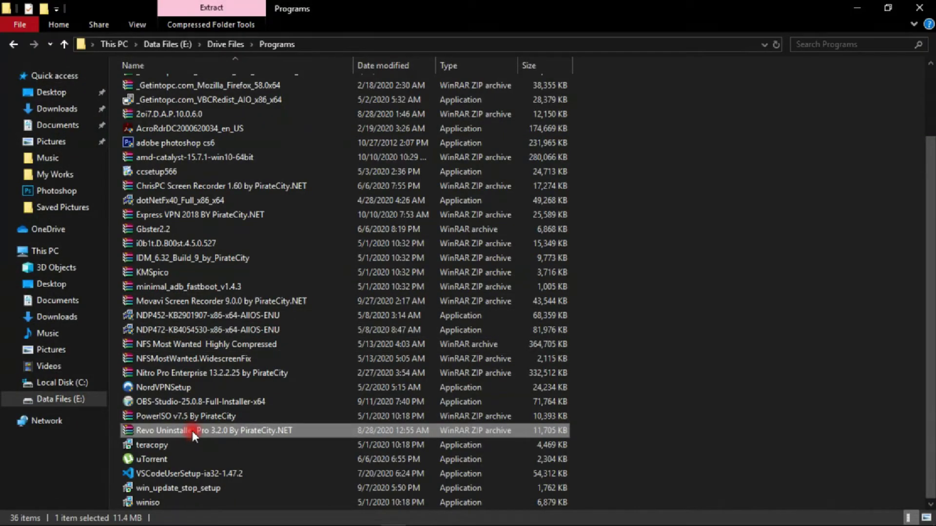
{"action": "double_click", "coordinate": [191, 430]}
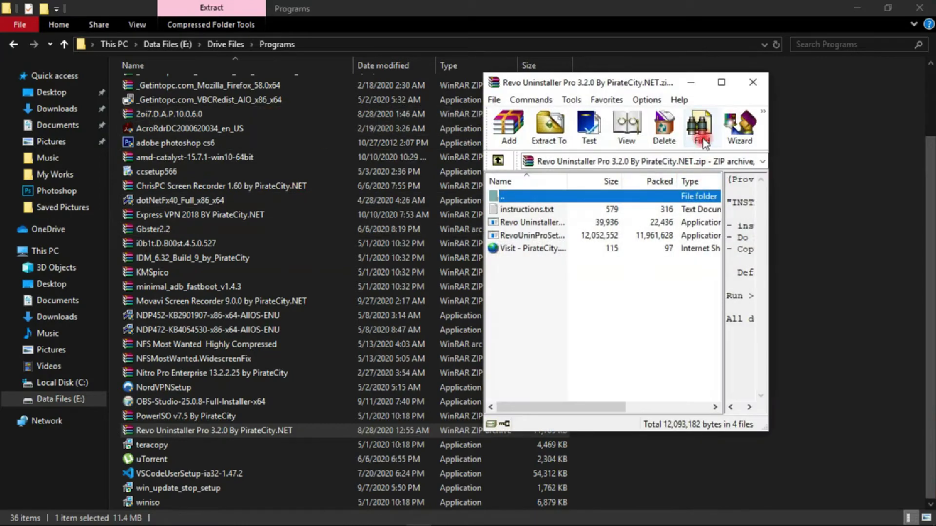
{"action": "left_click", "coordinate": [740, 126]}
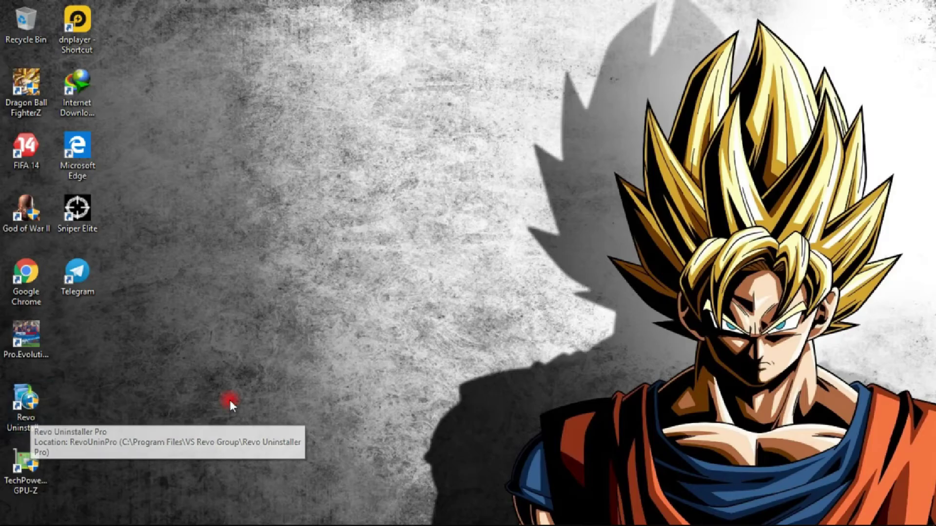
Launch Revo Uninstaller Pro from its desktop shortcut and select Adobe Creative Cloud among the other programs.
{"action": "left_click_drag", "start_coordinate": [156, 365], "coordinate": [1, 465]}
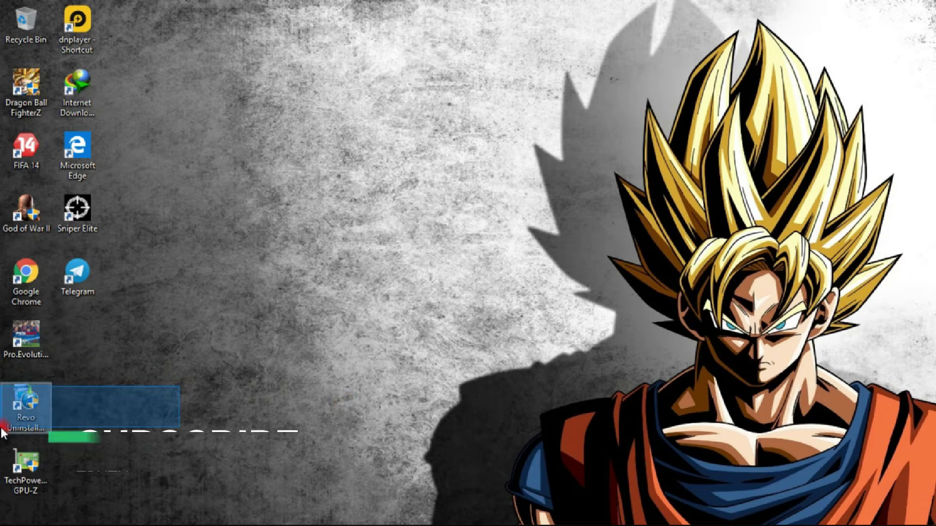
{"action": "left_click_drag", "start_coordinate": [1, 428], "coordinate": [276, 375]}
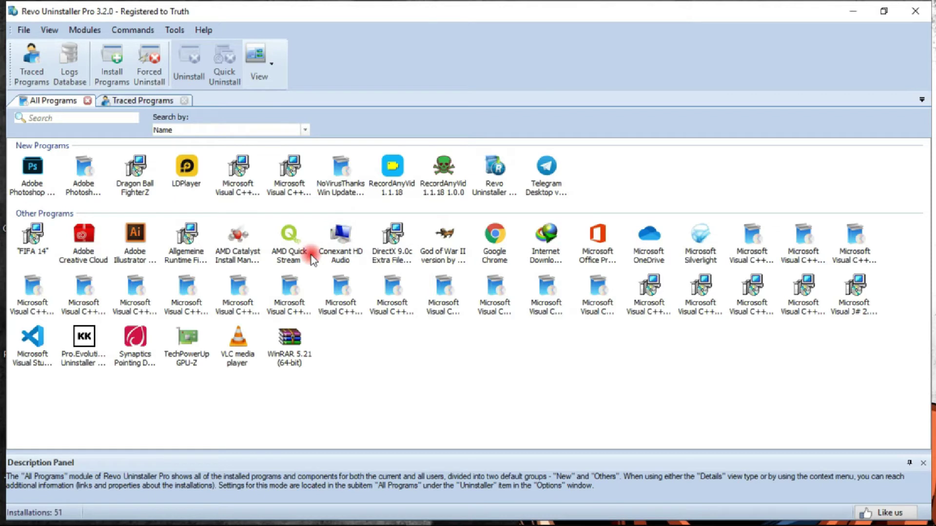
{"action": "left_click", "coordinate": [90, 263]}
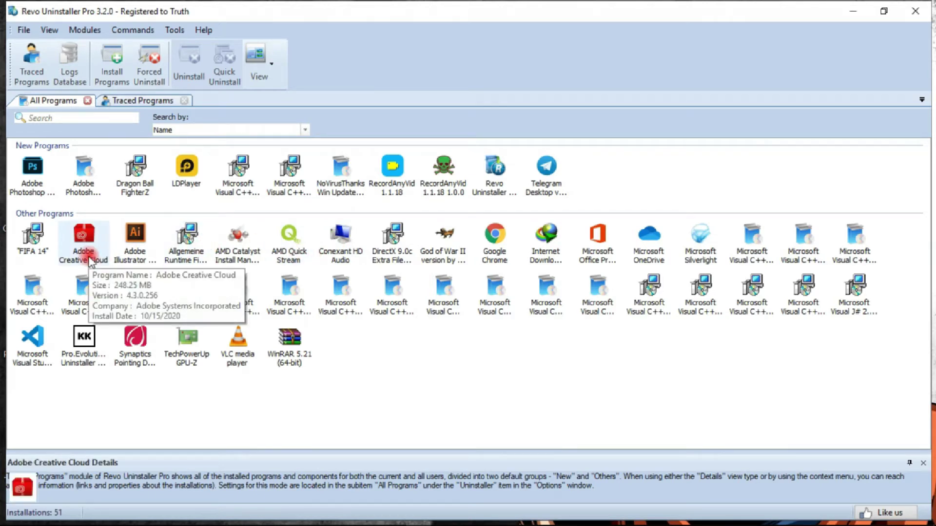
{"action": "mouse_move", "coordinate": [94, 234]}
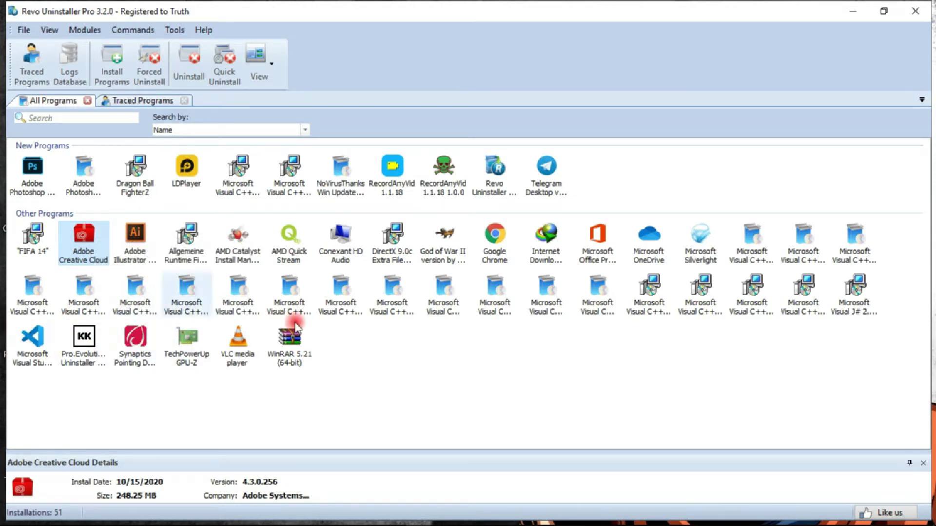
Select TechPowerUp GPU-Z among the other programs as the program to uninstall.
{"action": "left_click", "coordinate": [294, 322]}
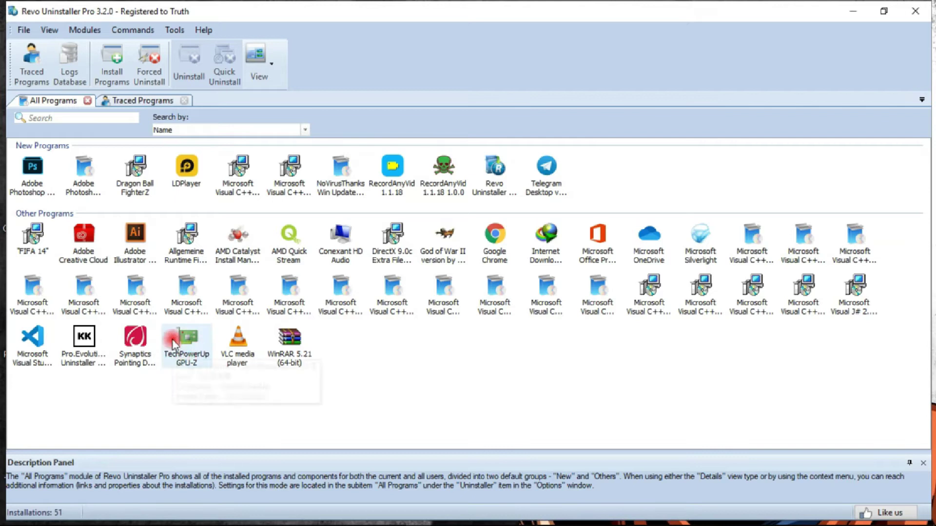
{"action": "left_click", "coordinate": [192, 374]}
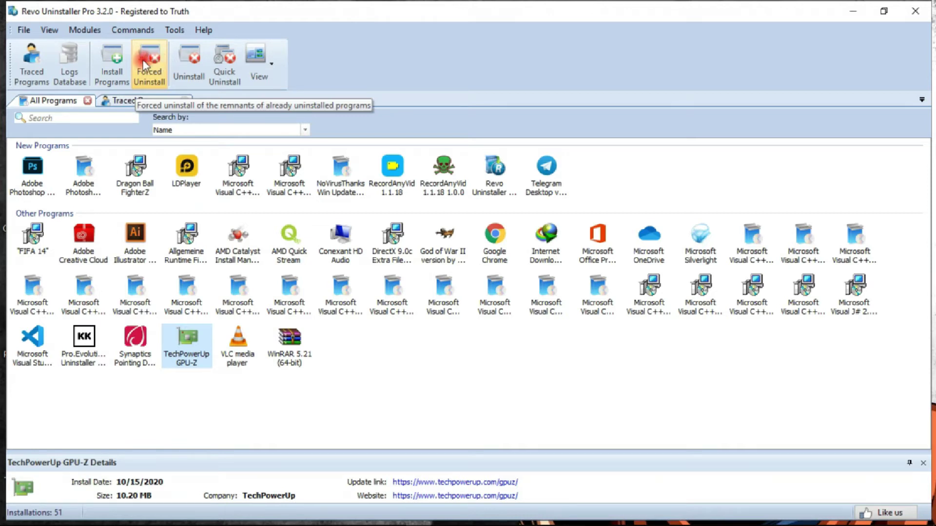
{"action": "mouse_move", "coordinate": [914, 521]}
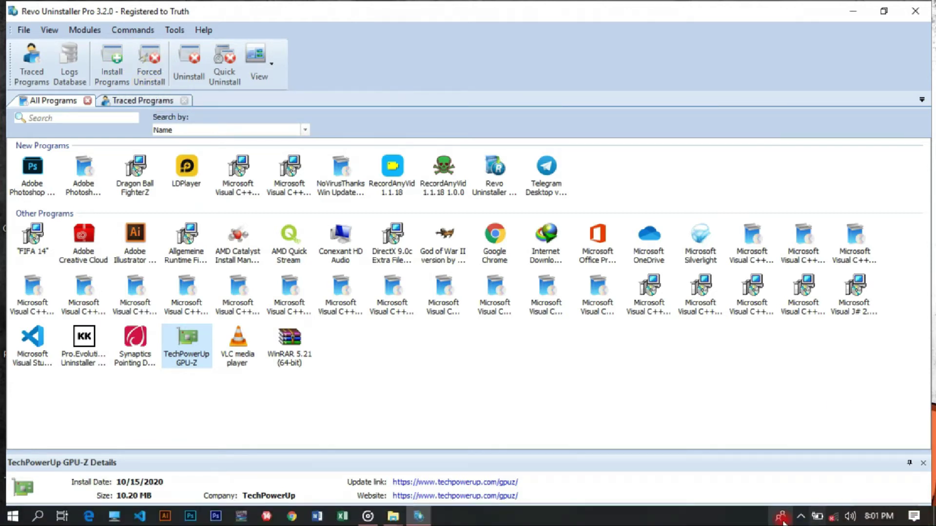
{"action": "left_click", "coordinate": [801, 517]}
{"action": "left_click", "coordinate": [801, 492]}
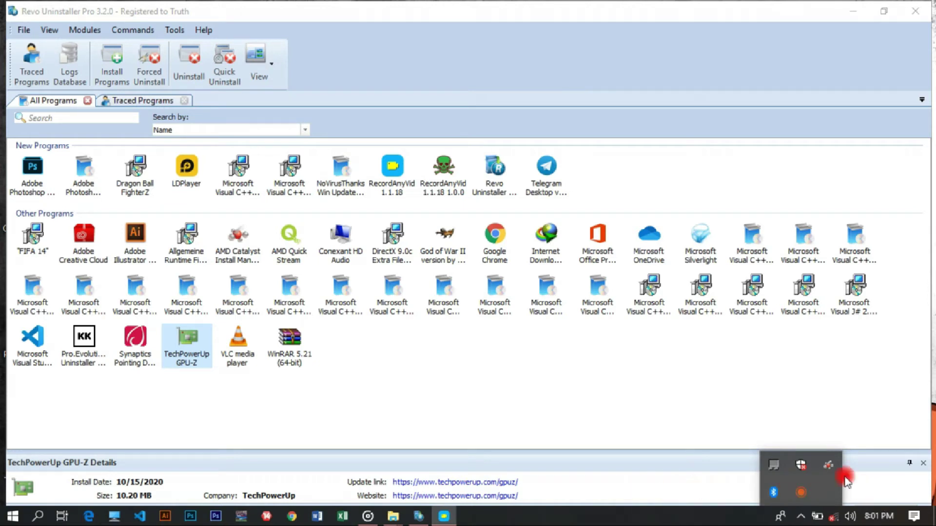
{"action": "left_click", "coordinate": [493, 437]}
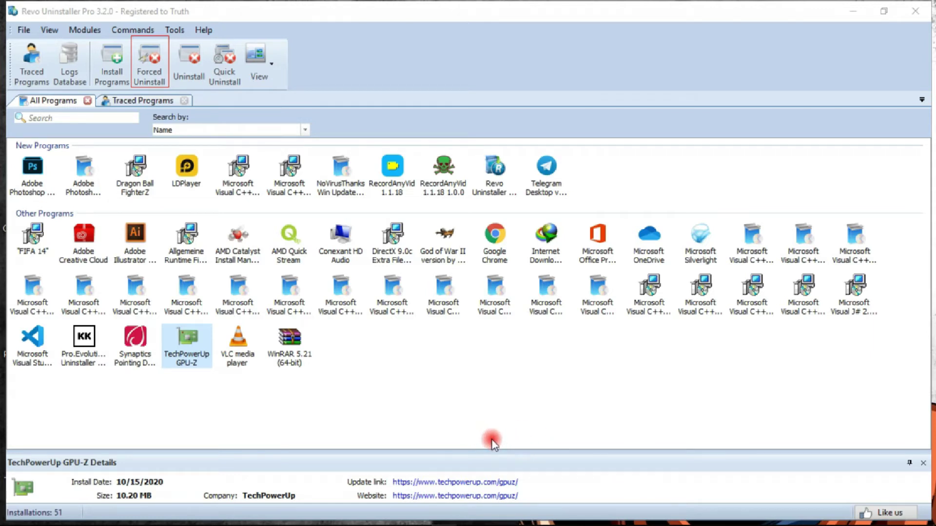
{"action": "left_click", "coordinate": [827, 444]}
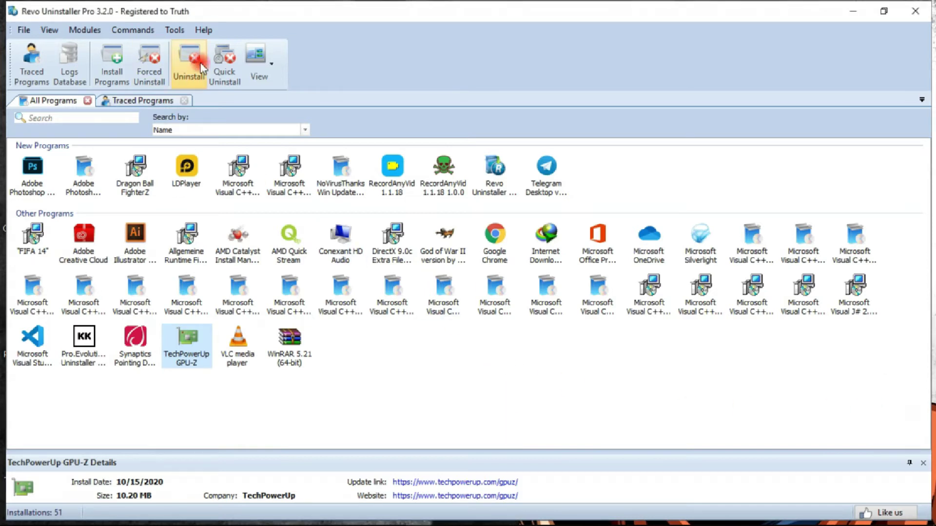
{"action": "left_click", "coordinate": [157, 71]}
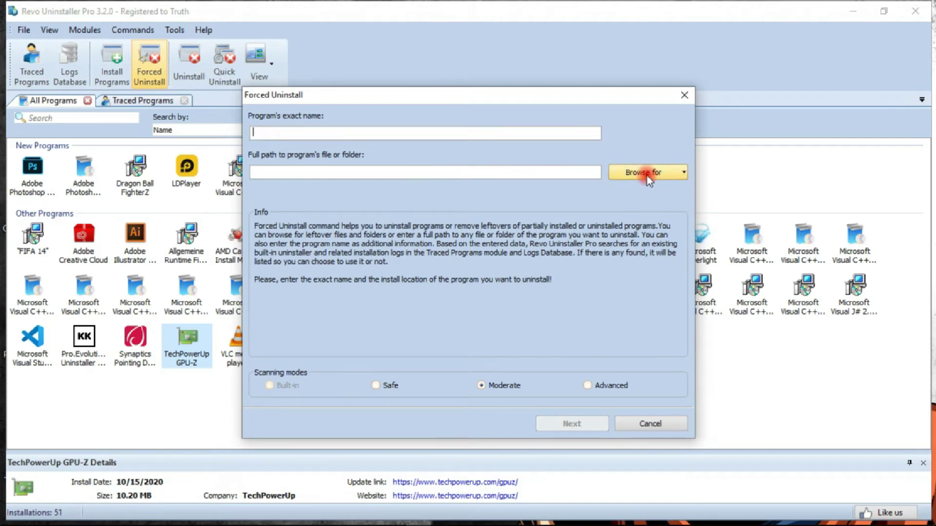
{"action": "left_click", "coordinate": [660, 423]}
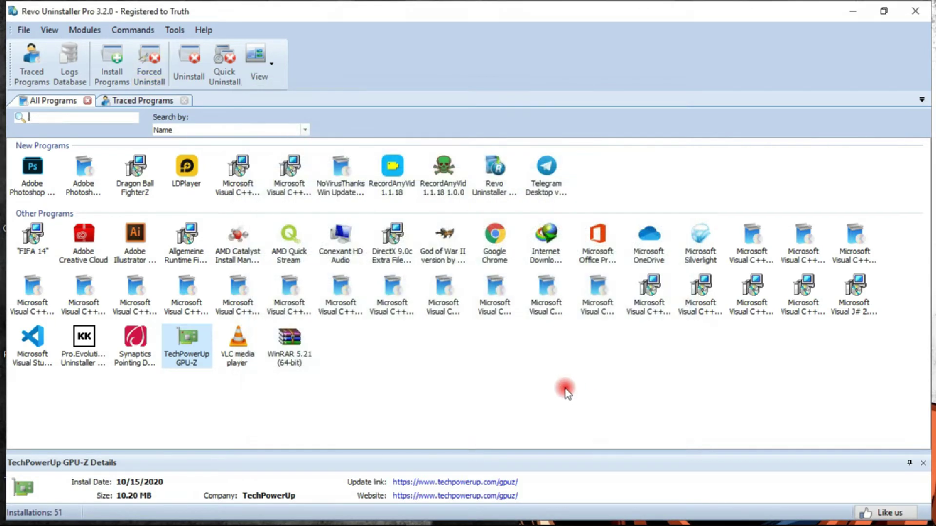
{"action": "right_click", "coordinate": [193, 358]}
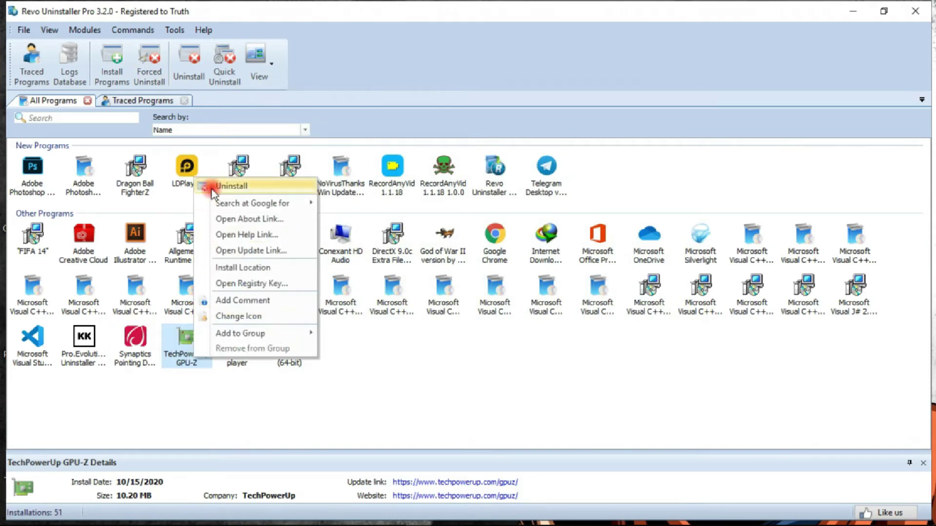
{"action": "left_click", "coordinate": [190, 358]}
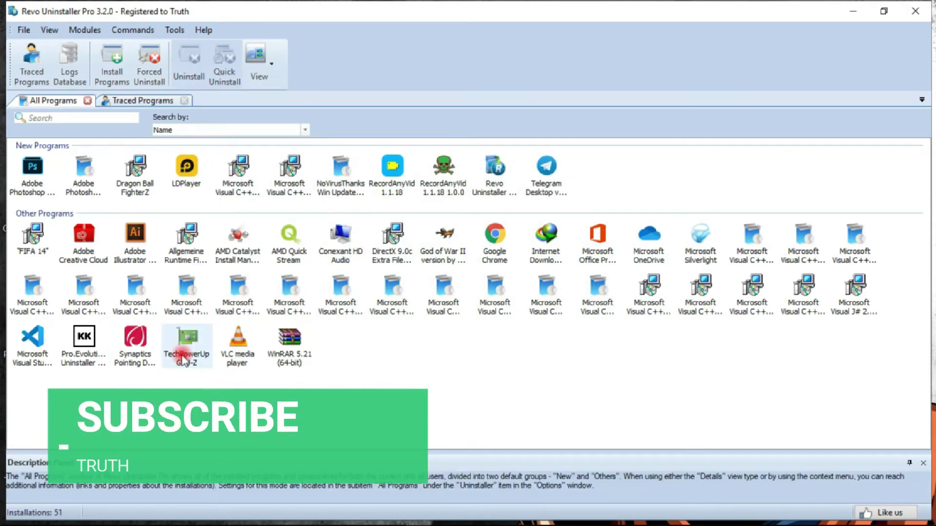
Start a Forced Uninstall and choose the GPU-Z folder in C:\Program Files (x86) as the program's path.
{"action": "left_click", "coordinate": [149, 61]}
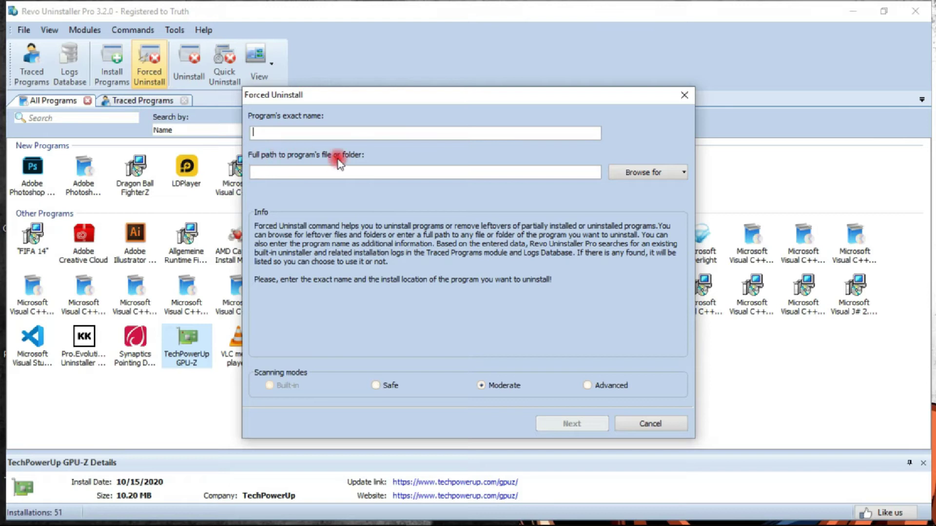
{"action": "left_click", "coordinate": [626, 178]}
{"action": "left_click", "coordinate": [645, 206]}
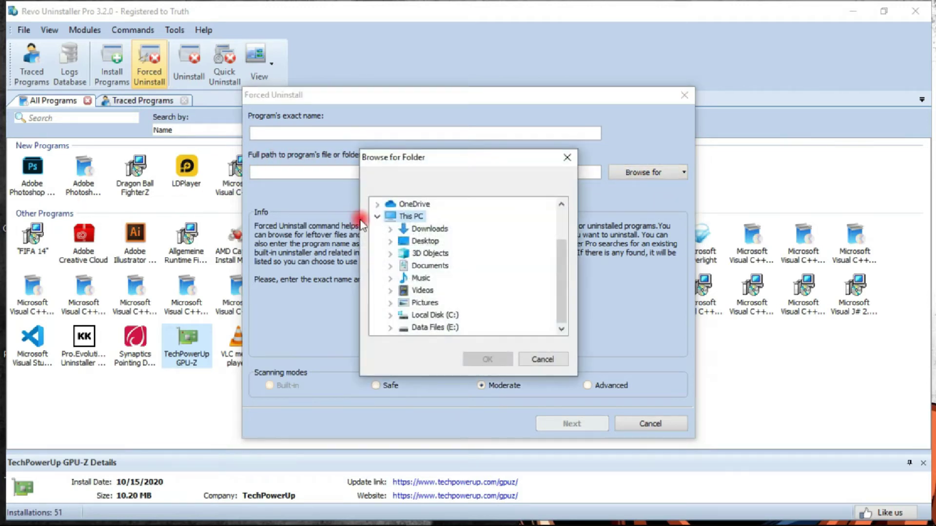
{"action": "left_click", "coordinate": [390, 315]}
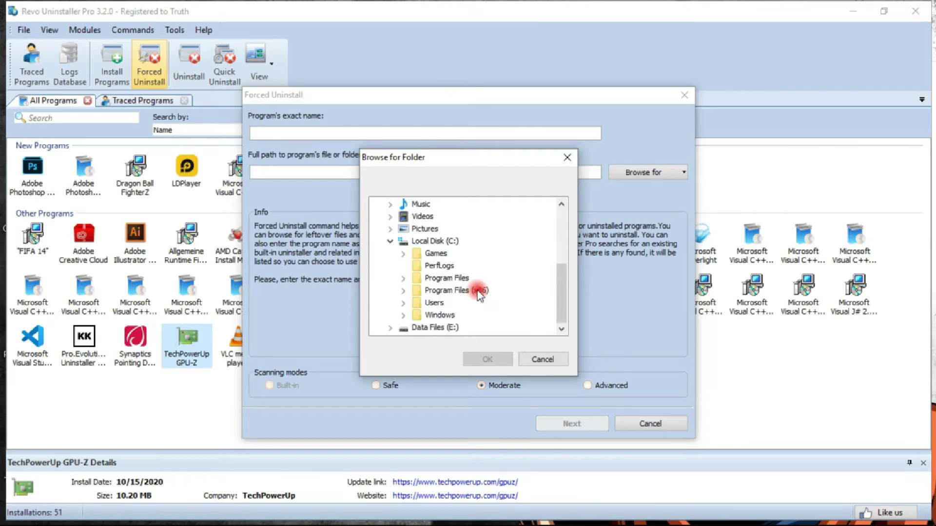
{"action": "left_click", "coordinate": [405, 291]}
{"action": "scroll", "coordinate": [453, 217], "scroll_direction": "down", "scroll_amount": 3}
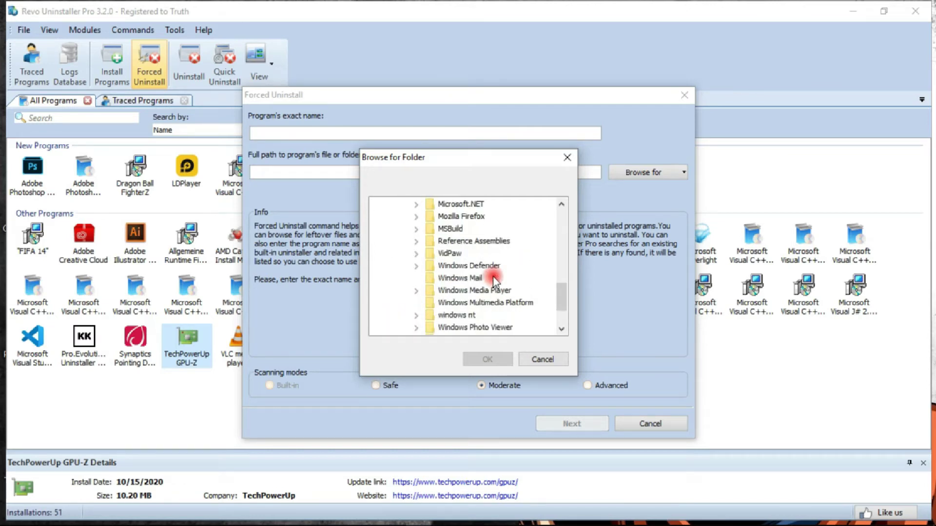
{"action": "scroll", "coordinate": [489, 268], "scroll_direction": "up", "scroll_amount": 3}
{"action": "left_click", "coordinate": [443, 266]}
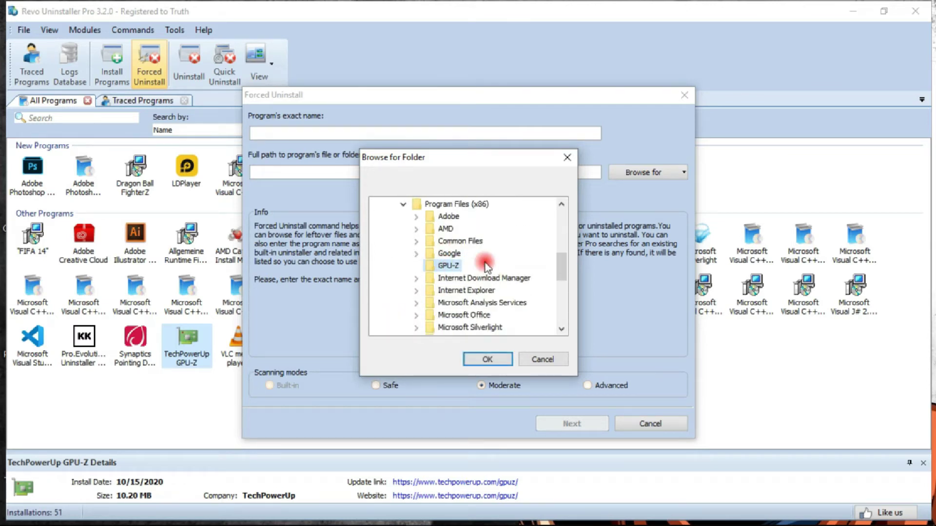
{"action": "left_click", "coordinate": [487, 360]}
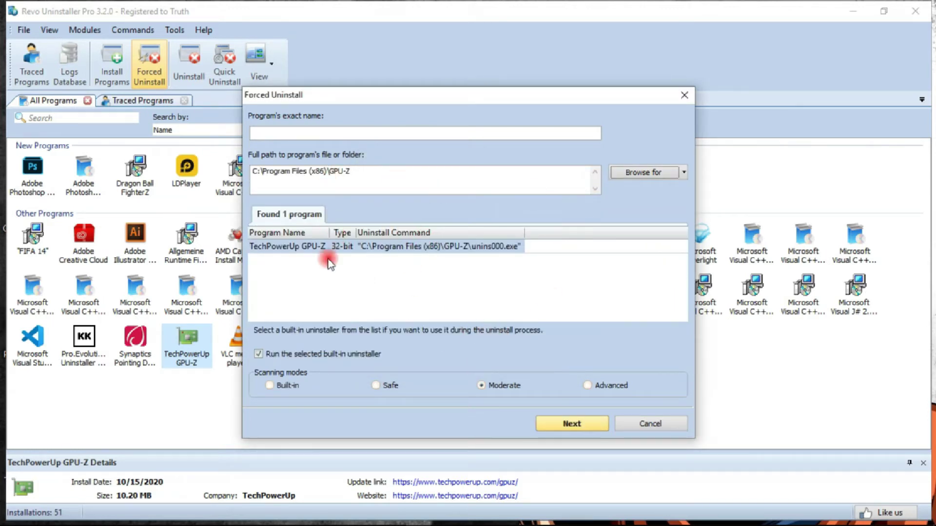
Disable running the built-in uninstaller, set the scanning mode to Advanced and start the leftover scan.
{"action": "left_click", "coordinate": [317, 361]}
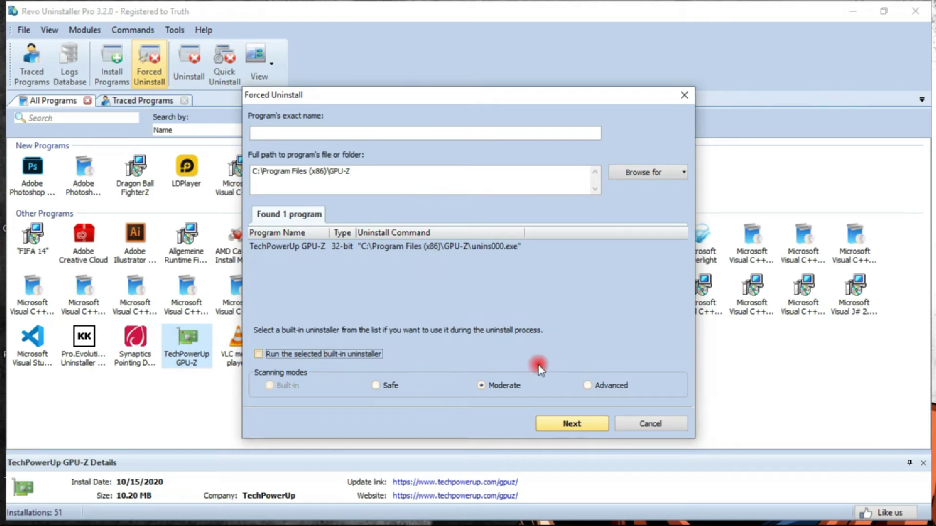
{"action": "left_click", "coordinate": [598, 385]}
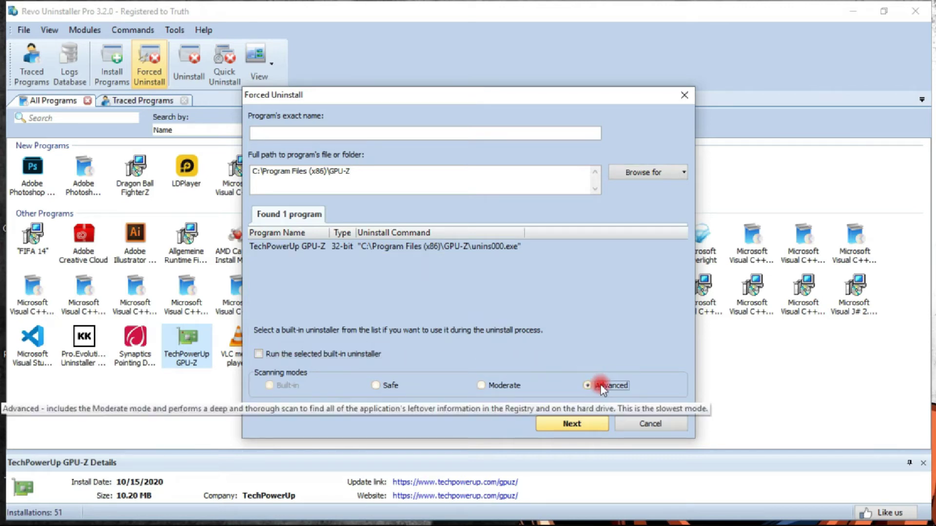
{"action": "left_click", "coordinate": [556, 423]}
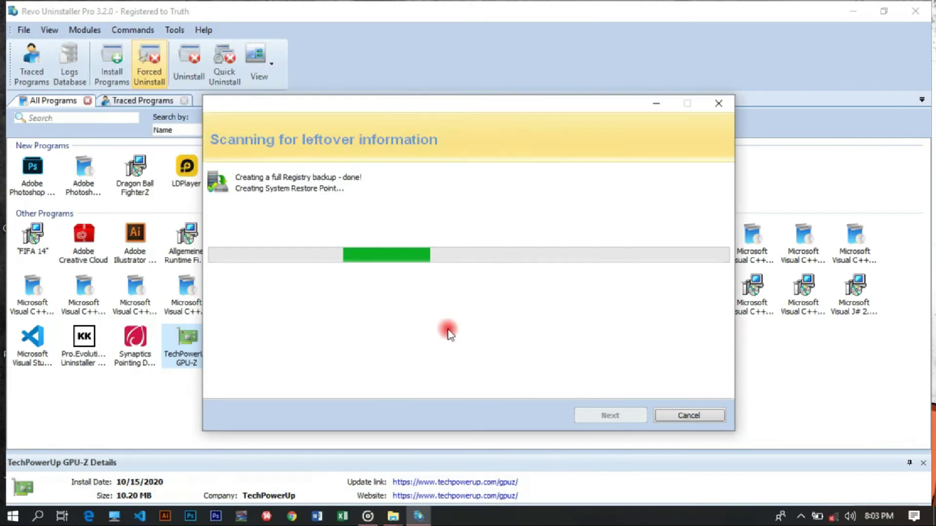
Open Windows Security while the leftover scan runs, and close its window again.
{"action": "left_click", "coordinate": [802, 516]}
{"action": "right_click", "coordinate": [802, 468]}
{"action": "left_click", "coordinate": [847, 462]}
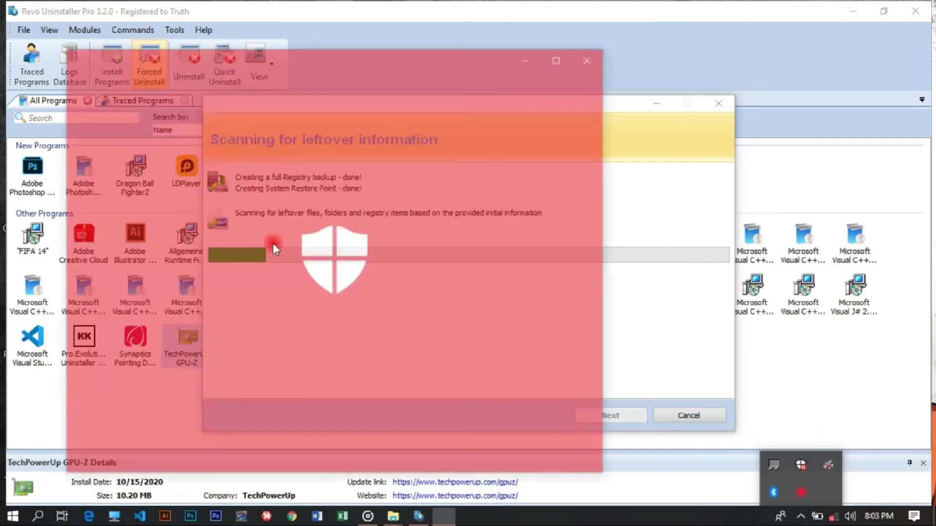
{"action": "left_click", "coordinate": [593, 57]}
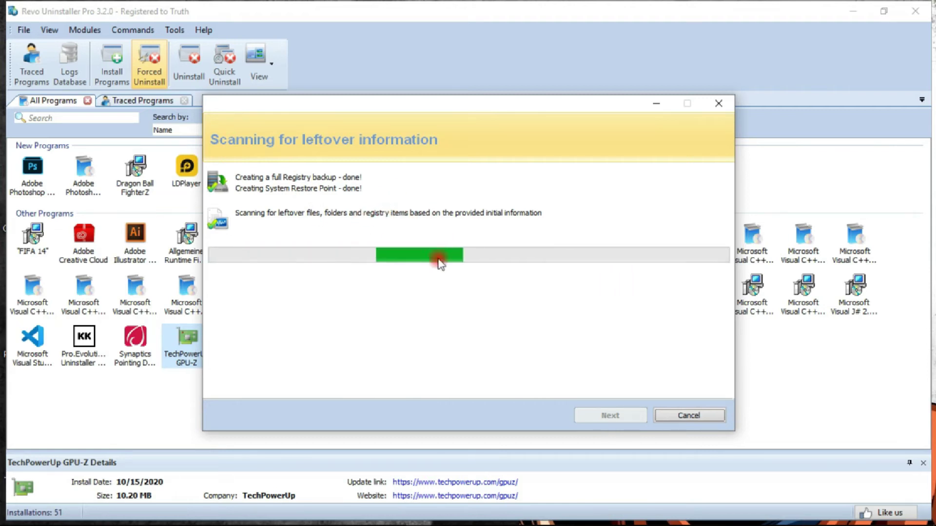
Look through the tree of leftover Registry items found for GPU-Z.
{"action": "scroll", "coordinate": [359, 245], "scroll_direction": "down", "scroll_amount": 10}
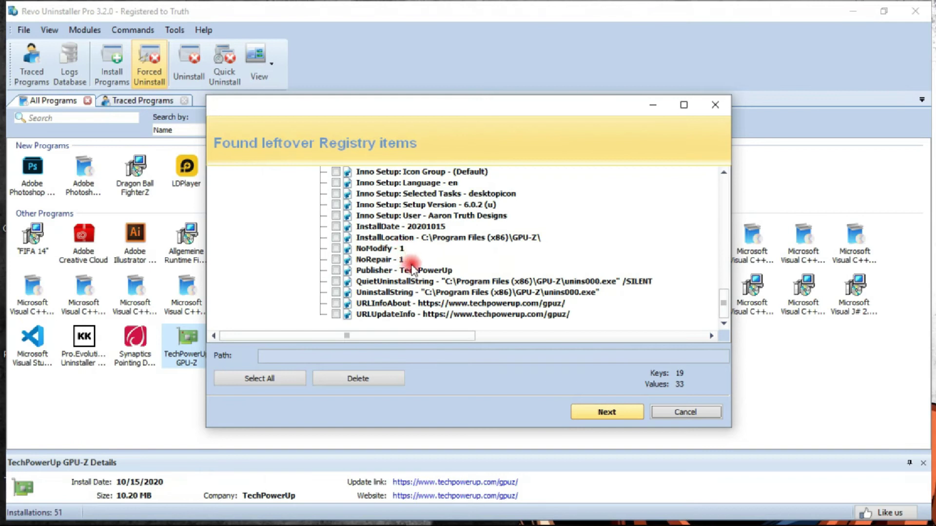
{"action": "scroll", "coordinate": [412, 267], "scroll_direction": "up", "scroll_amount": 10}
{"action": "scroll", "coordinate": [414, 262], "scroll_direction": "down", "scroll_amount": 6}
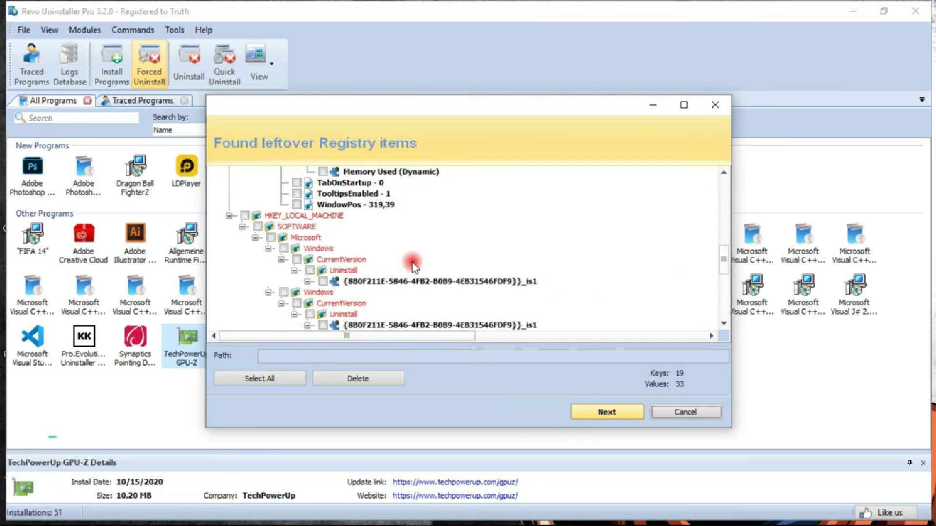
{"action": "scroll", "coordinate": [417, 264], "scroll_direction": "up", "scroll_amount": 8}
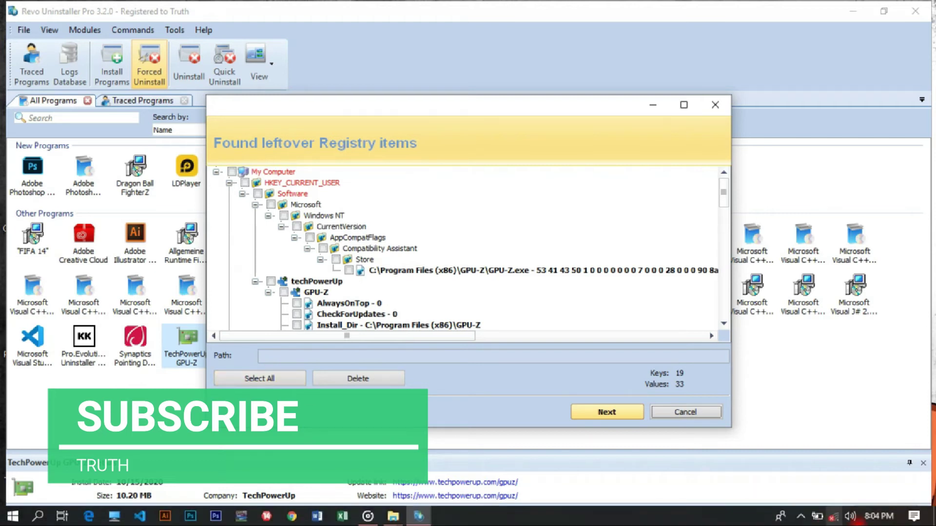
{"action": "left_click", "coordinate": [801, 516]}
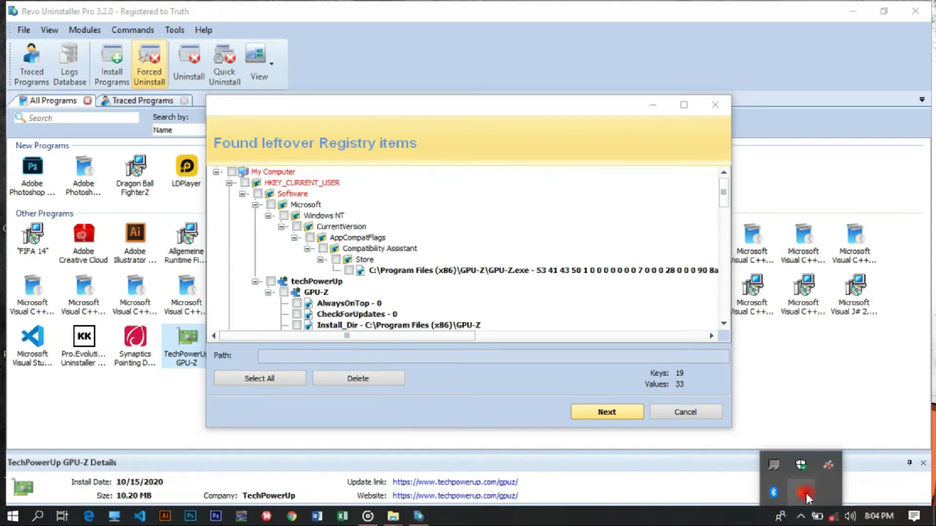
{"action": "right_click", "coordinate": [805, 493]}
{"action": "left_click", "coordinate": [804, 493]}
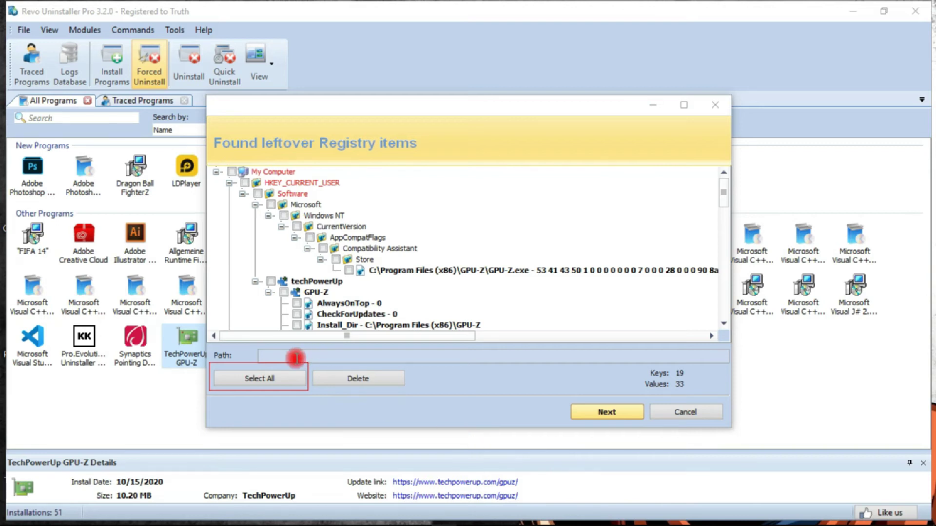
Select all leftover Registry items of GPU-Z, delete them and confirm the deletion.
{"action": "left_click", "coordinate": [265, 380]}
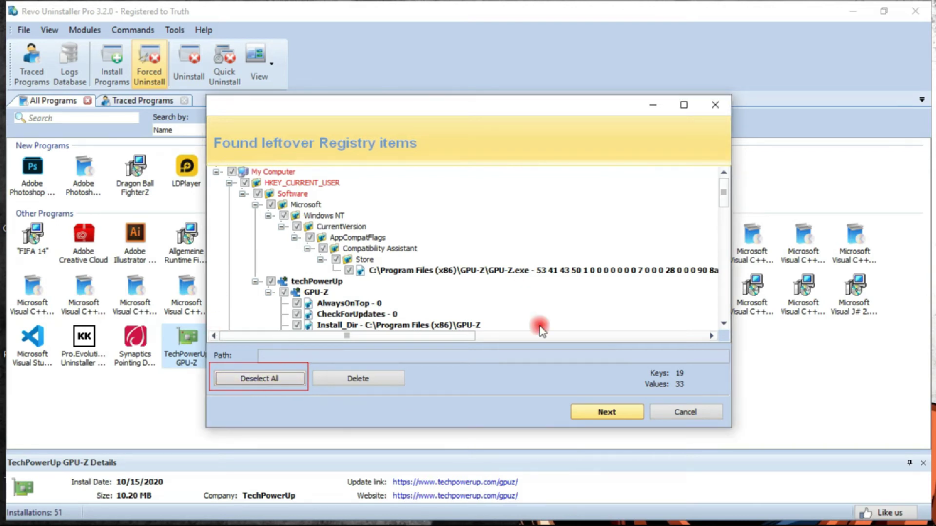
{"action": "left_click", "coordinate": [492, 438]}
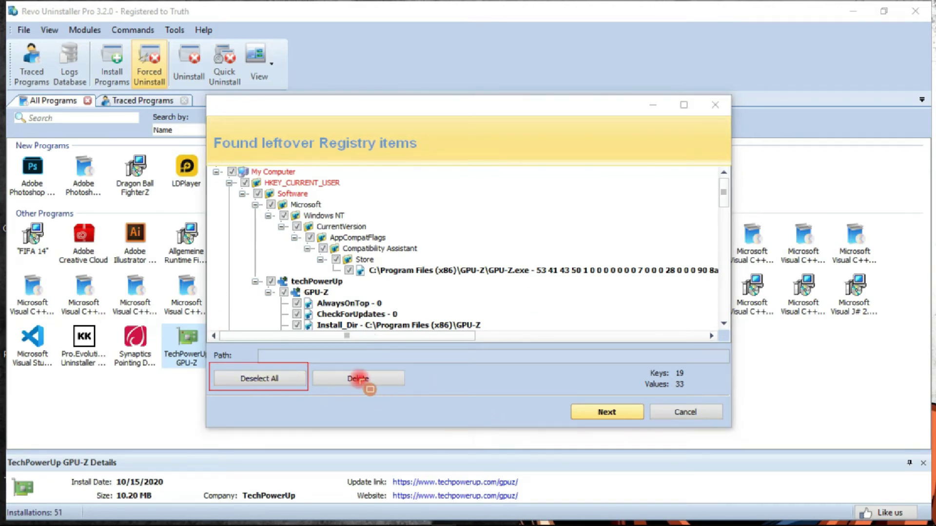
{"action": "left_click_drag", "start_coordinate": [307, 364], "coordinate": [409, 390]}
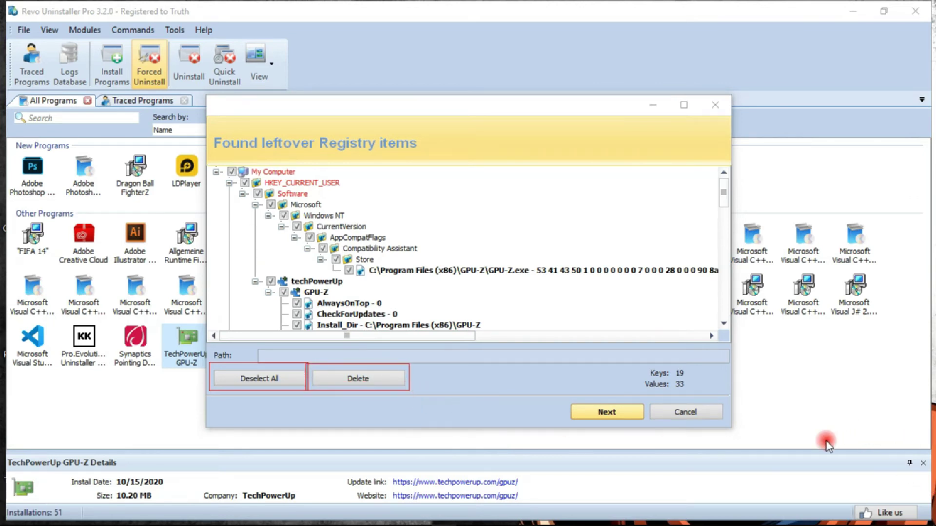
{"action": "key", "text": "ctrl+z"}
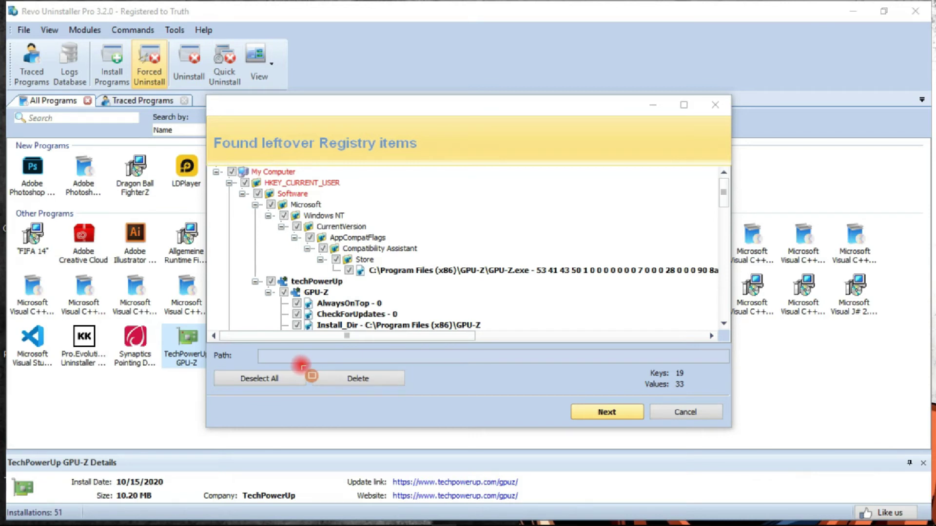
{"action": "mouse_move", "coordinate": [309, 365]}
{"action": "left_mouse_down"}
{"action": "mouse_move", "coordinate": [359, 387]}
{"action": "mouse_move", "coordinate": [419, 393]}
{"action": "left_mouse_up"}
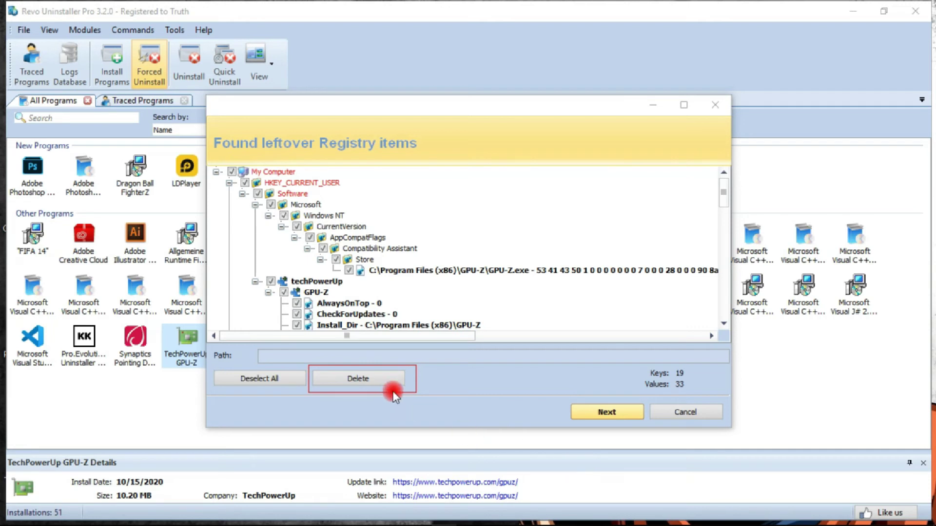
{"action": "left_click", "coordinate": [373, 382]}
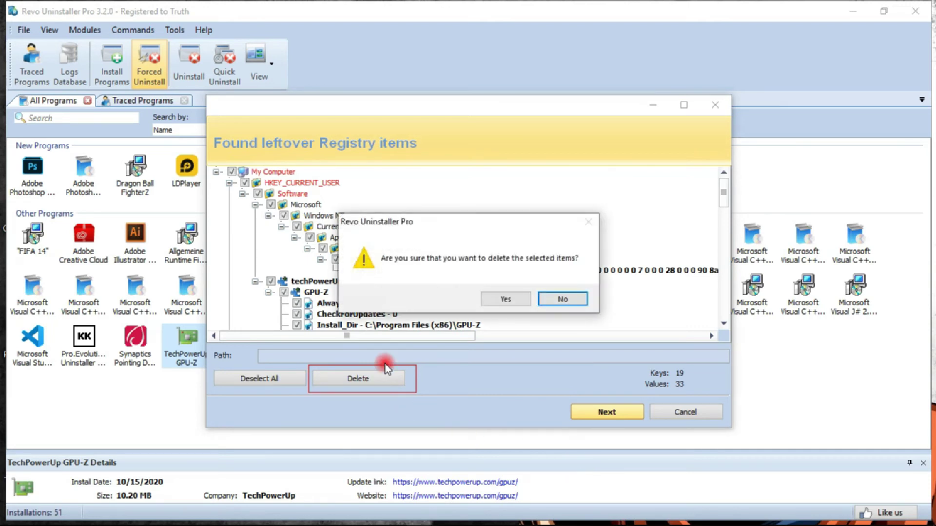
{"action": "left_click", "coordinate": [506, 300]}
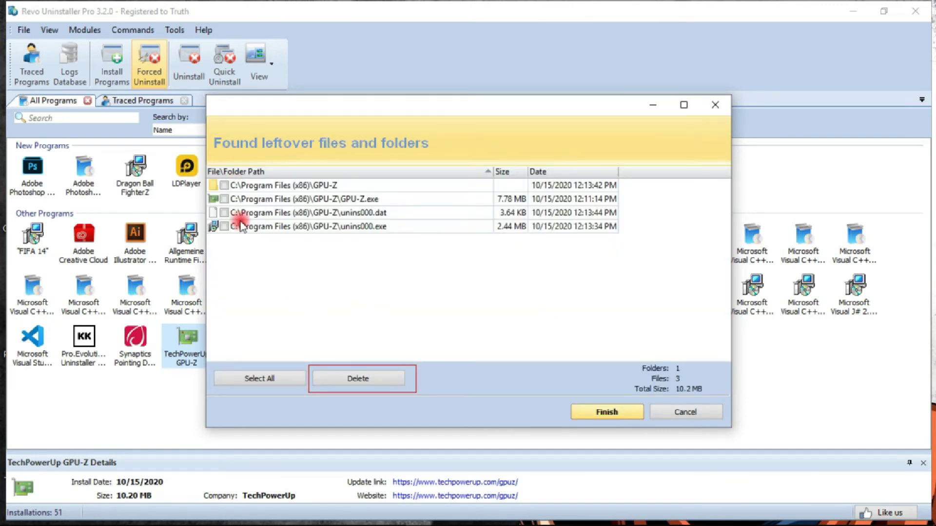
{"action": "key", "text": "ctrl+alt+d"}
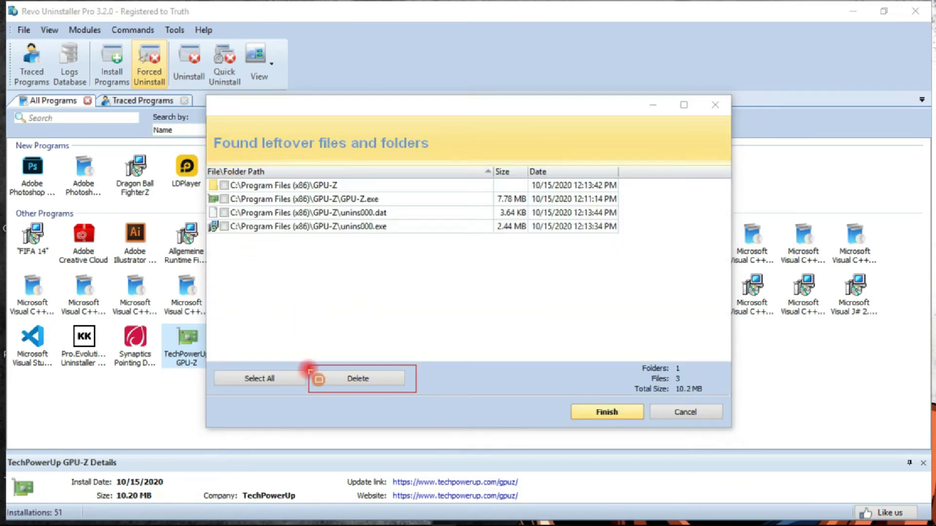
{"action": "mouse_move", "coordinate": [208, 365]}
{"action": "left_mouse_down"}
{"action": "mouse_move", "coordinate": [283, 393]}
{"action": "mouse_move", "coordinate": [309, 392]}
{"action": "mouse_move", "coordinate": [301, 395]}
{"action": "left_mouse_up"}
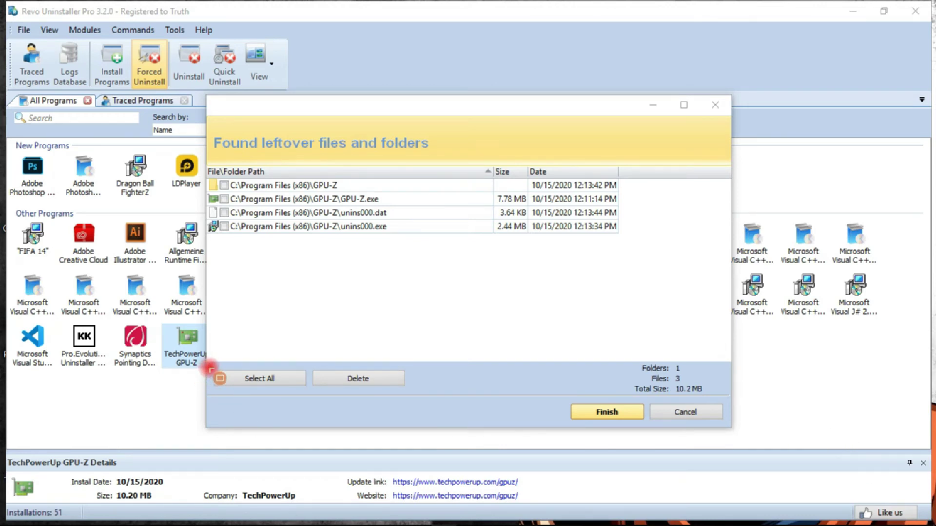
Select all leftover GPU-Z files and folders, delete them with confirmation, and close Revo Uninstaller Pro.
{"action": "left_click_drag", "start_coordinate": [211, 367], "coordinate": [310, 393]}
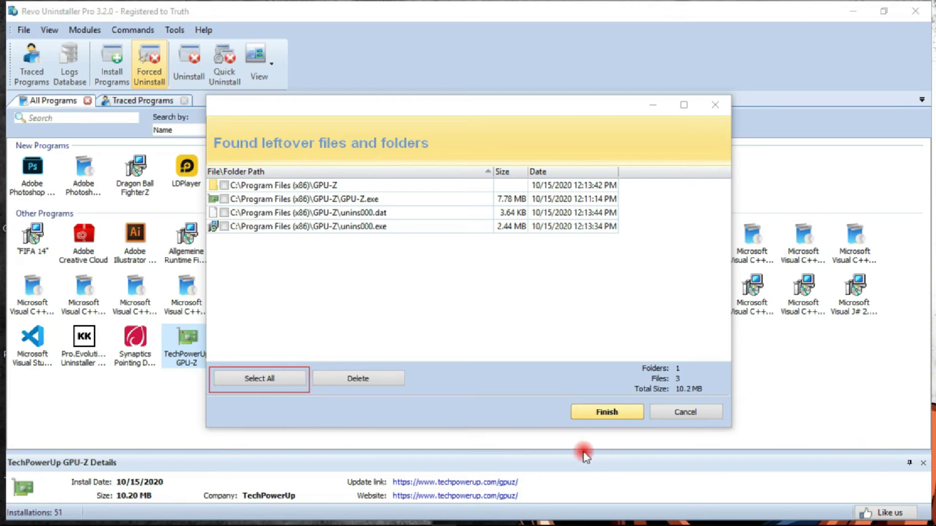
{"action": "left_click", "coordinate": [270, 383]}
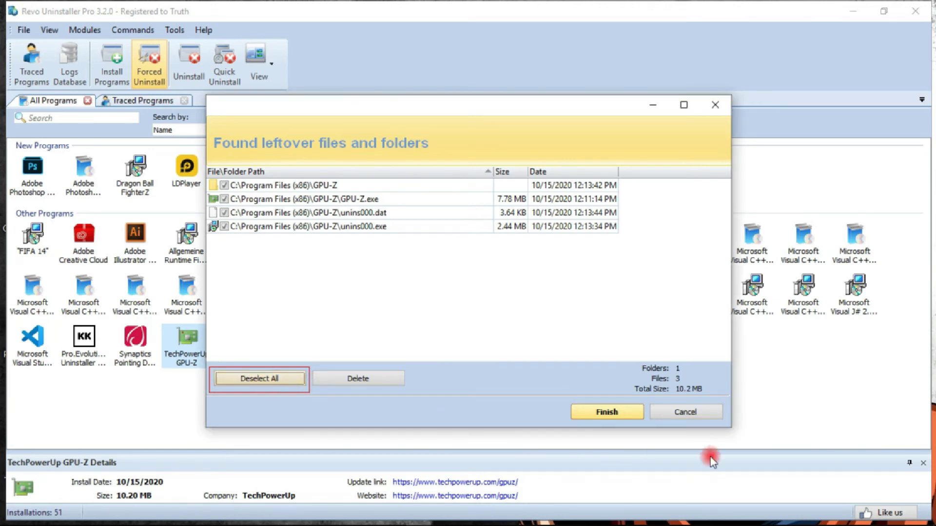
{"action": "left_click", "coordinate": [822, 435]}
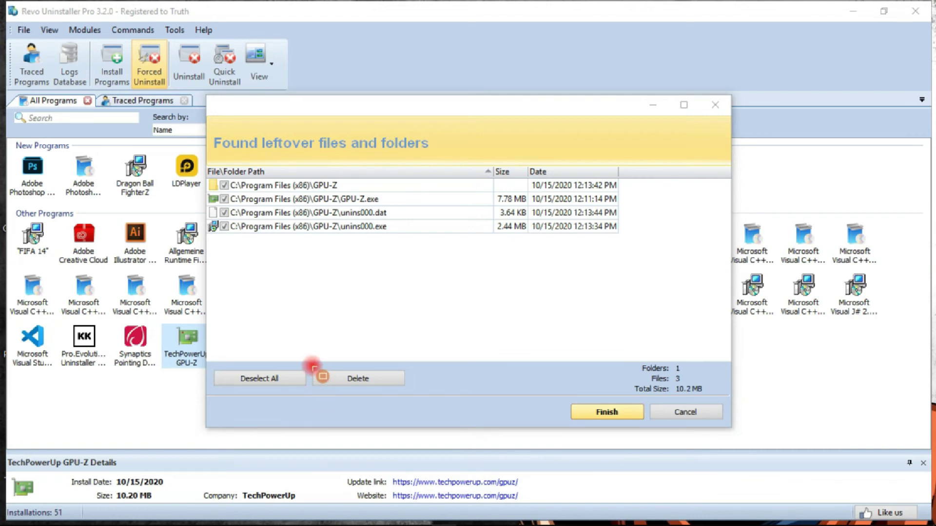
{"action": "left_click_drag", "start_coordinate": [312, 367], "coordinate": [410, 394]}
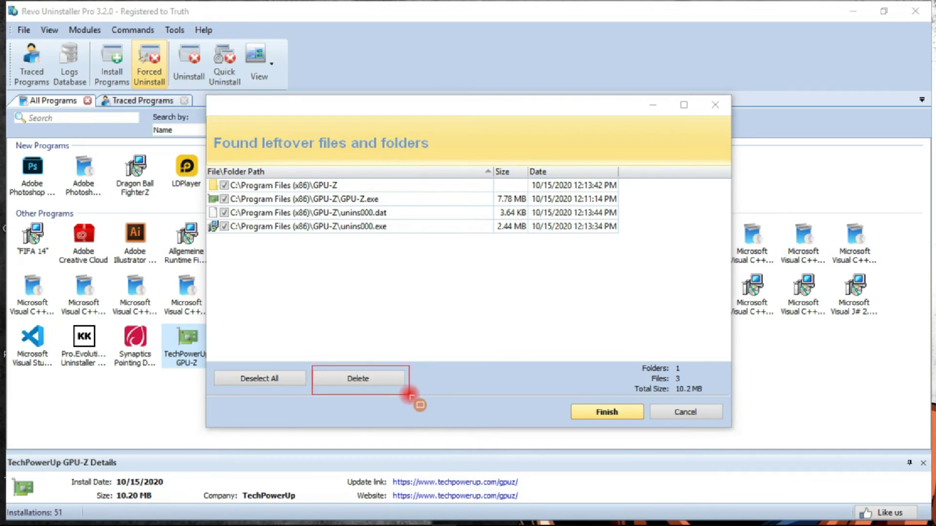
{"action": "left_click", "coordinate": [356, 379]}
{"action": "left_click", "coordinate": [506, 300]}
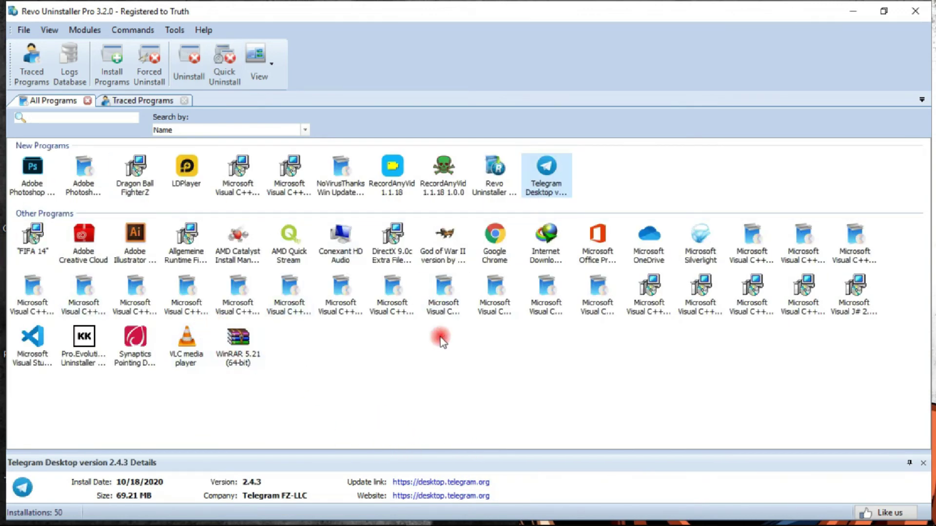
{"action": "left_click", "coordinate": [909, 16]}
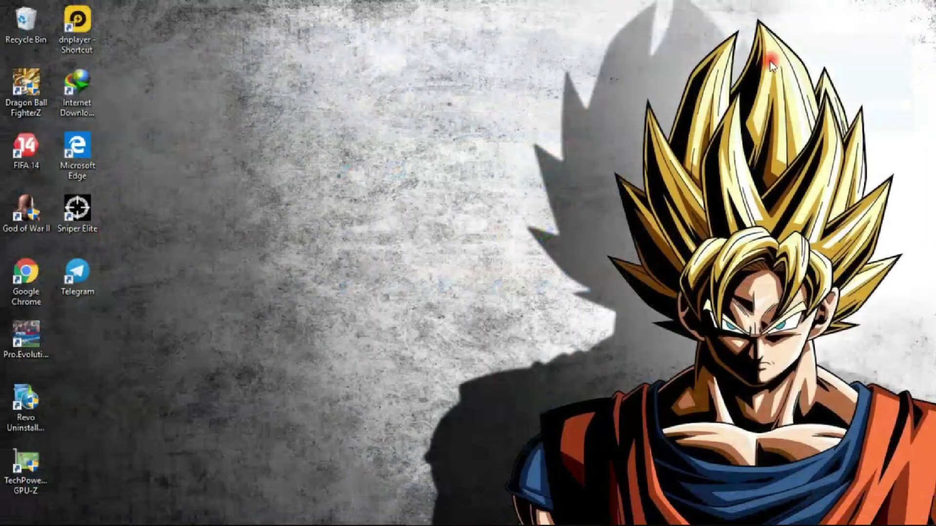
Open the file location of the TechPowerUp GPU-Z desktop shortcut, keeping the broken shortcut when asked, and close the folder.
{"action": "right_click", "coordinate": [124, 357]}
{"action": "left_click", "coordinate": [160, 239]}
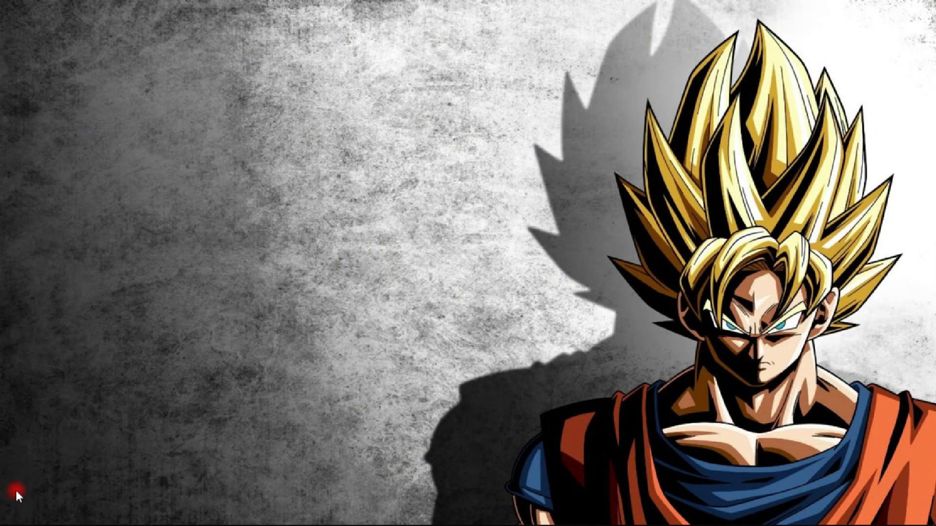
{"action": "right_click", "coordinate": [24, 475]}
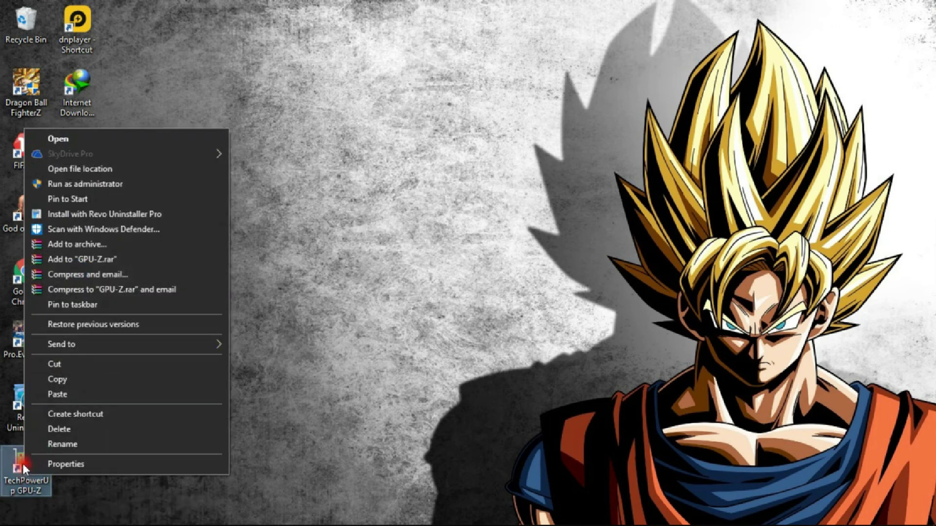
{"action": "left_click", "coordinate": [131, 174]}
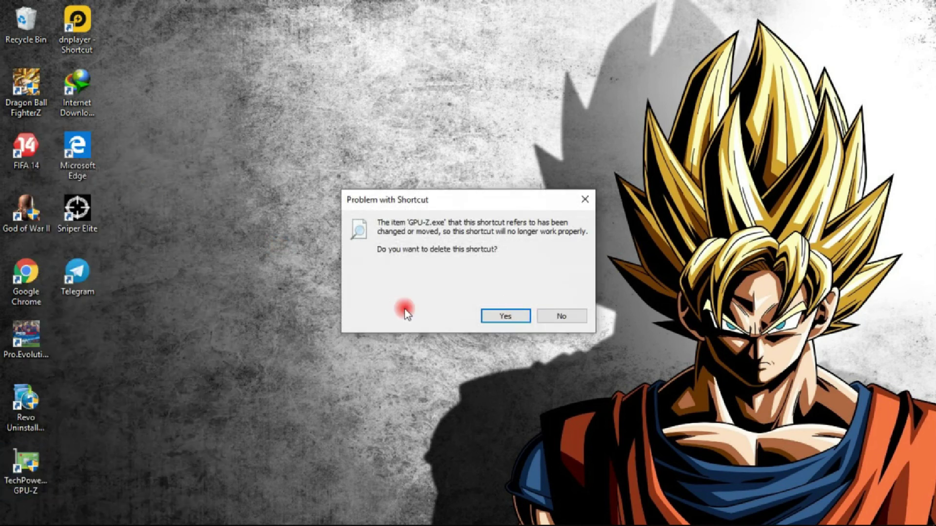
{"action": "left_click", "coordinate": [546, 323]}
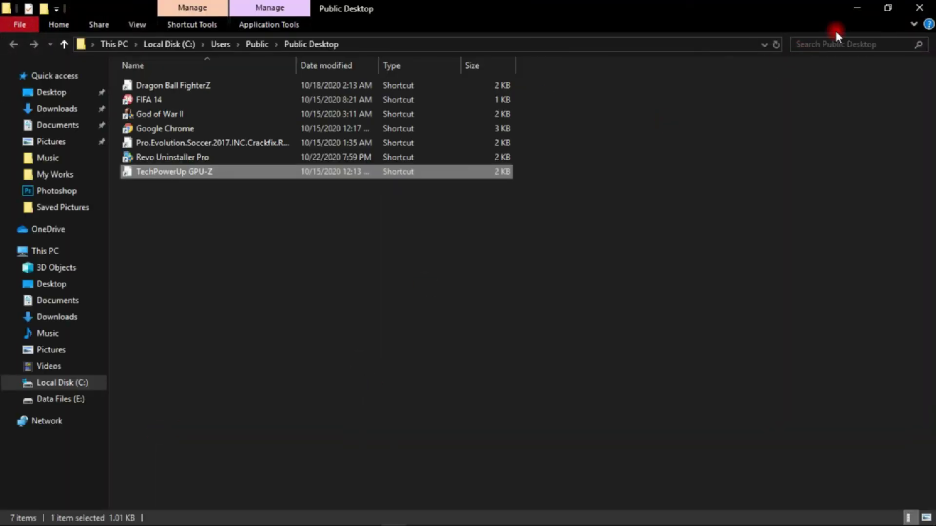
{"action": "left_click", "coordinate": [932, 6]}
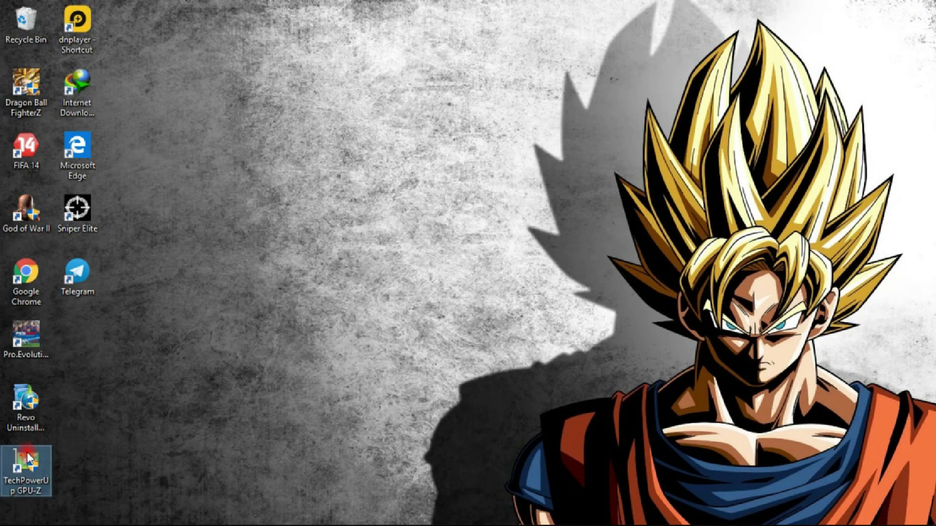
Permanently delete the TechPowerUp GPU-Z shortcut from the desktop and refresh the desktop.
{"action": "key", "text": "shift+Delete"}
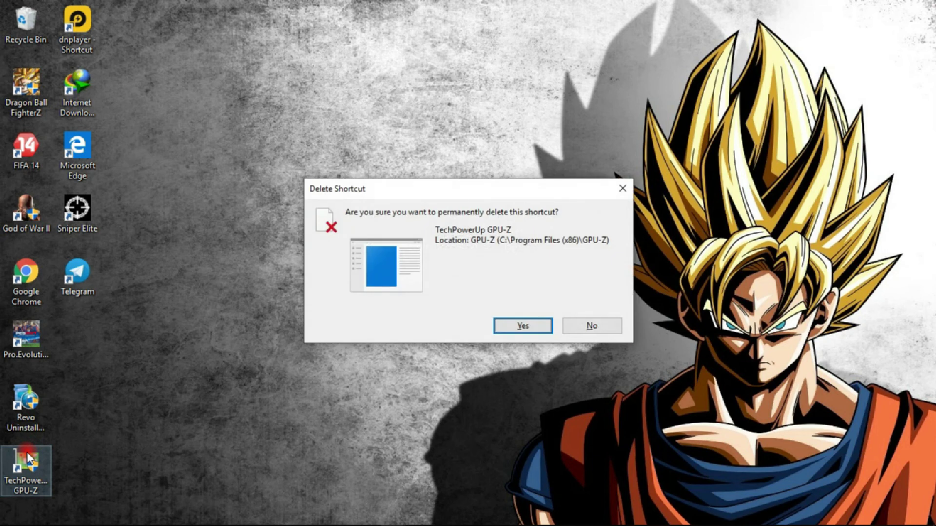
{"action": "key", "text": "Return"}
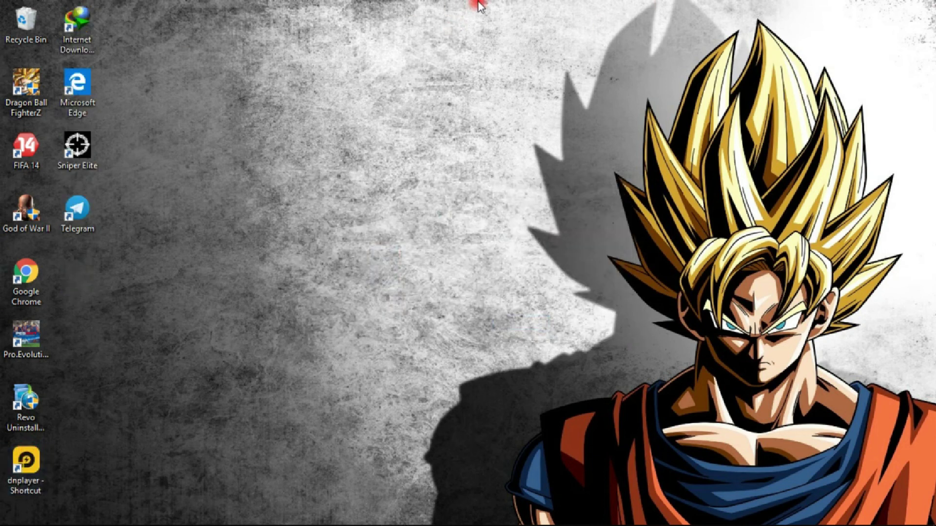
{"action": "right_click", "coordinate": [478, 6]}
{"action": "left_click", "coordinate": [520, 77]}
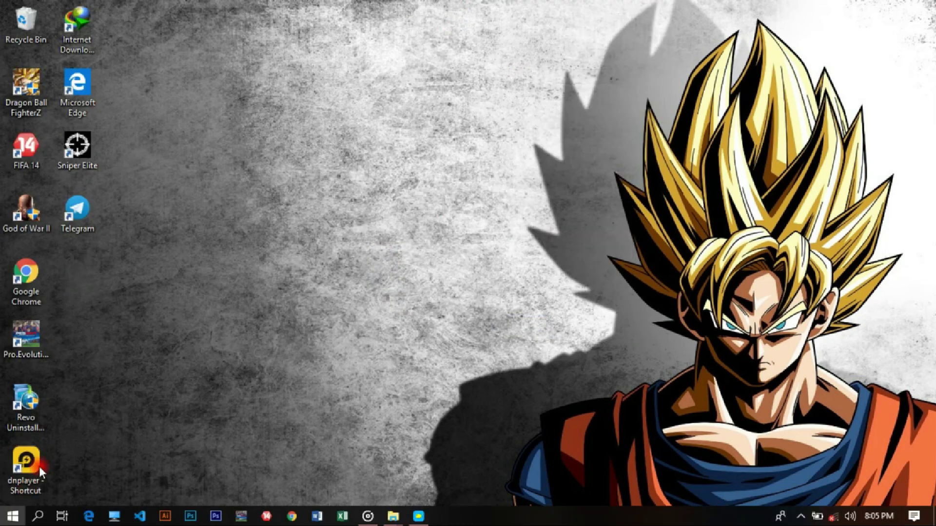
Search Windows for "GPU", open the file location of TechPowerUp GPU-Z and permanently delete its shortcut from the Start Menu Programs folder.
{"action": "key", "text": "super"}
{"action": "type", "text": "GPU"}
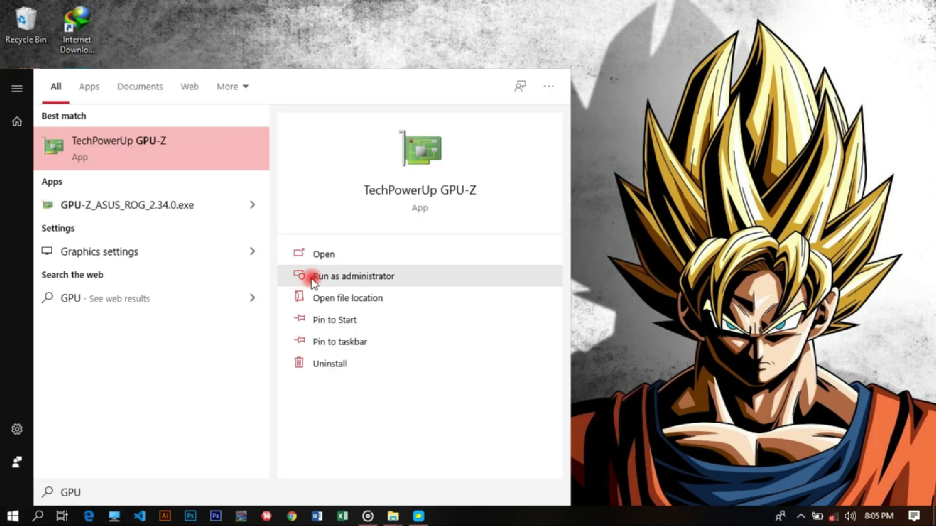
{"action": "right_click", "coordinate": [164, 151]}
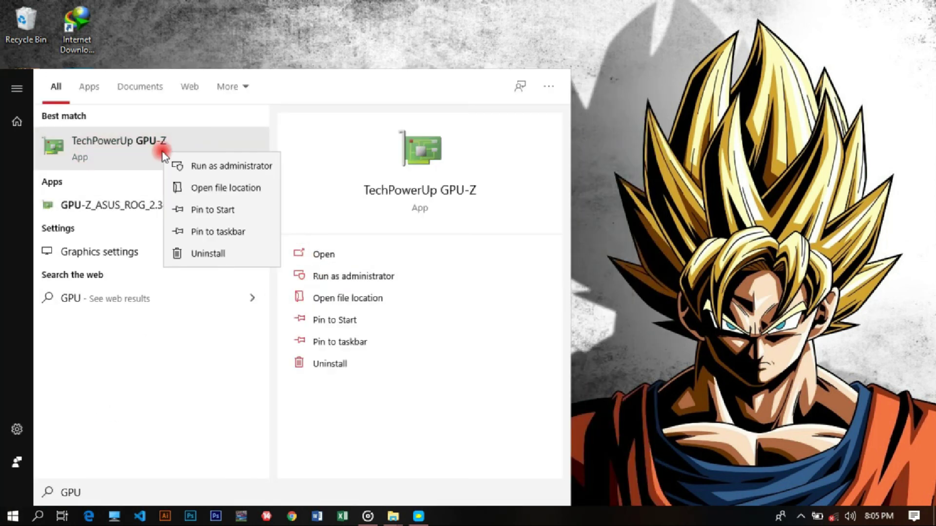
{"action": "left_click", "coordinate": [238, 189]}
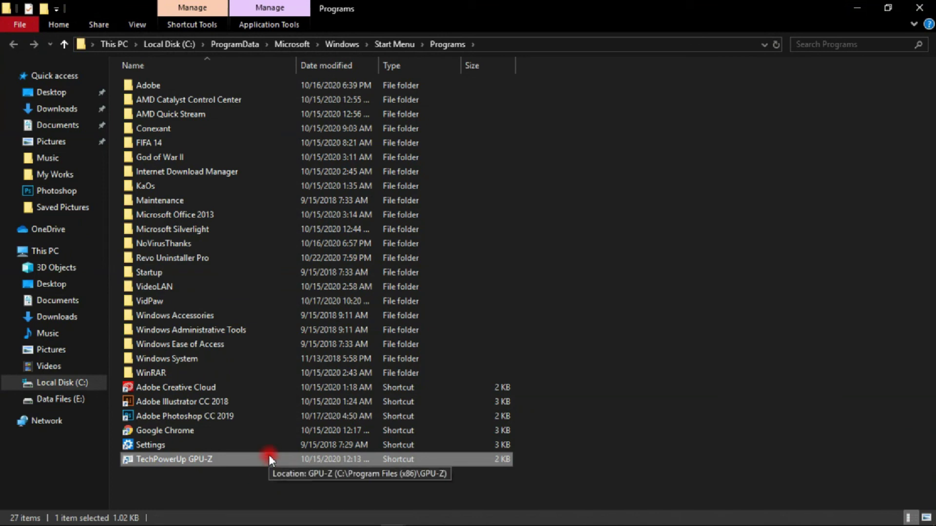
{"action": "key", "text": "shift+Delete"}
{"action": "key", "text": "Return"}
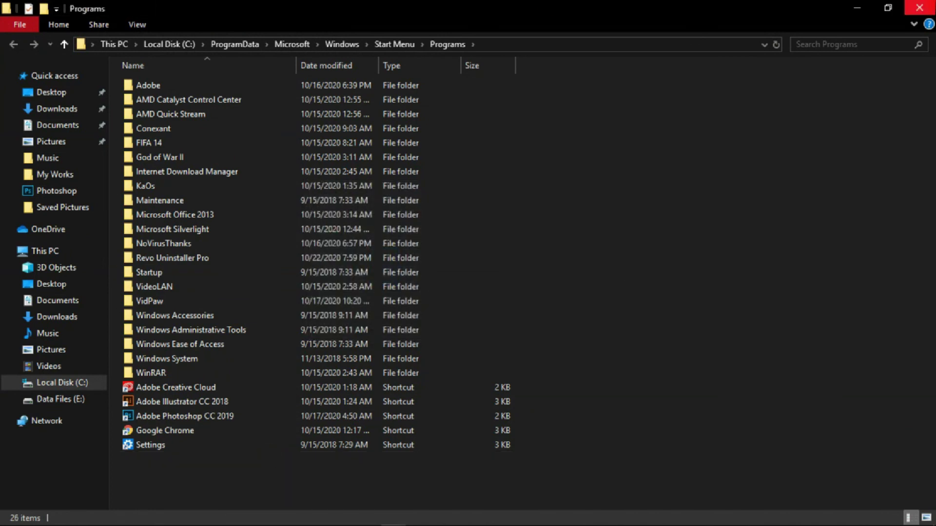
{"action": "key", "text": "super+d"}
Search Windows for "GPU" again to check for remaining entries, then close the search and refresh the desktop.
{"action": "key", "text": "super"}
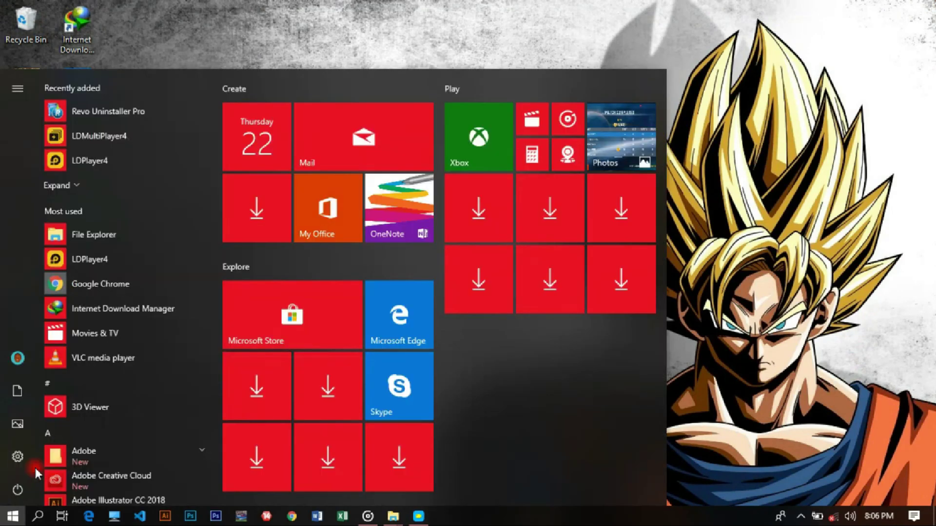
{"action": "type", "text": "GPU"}
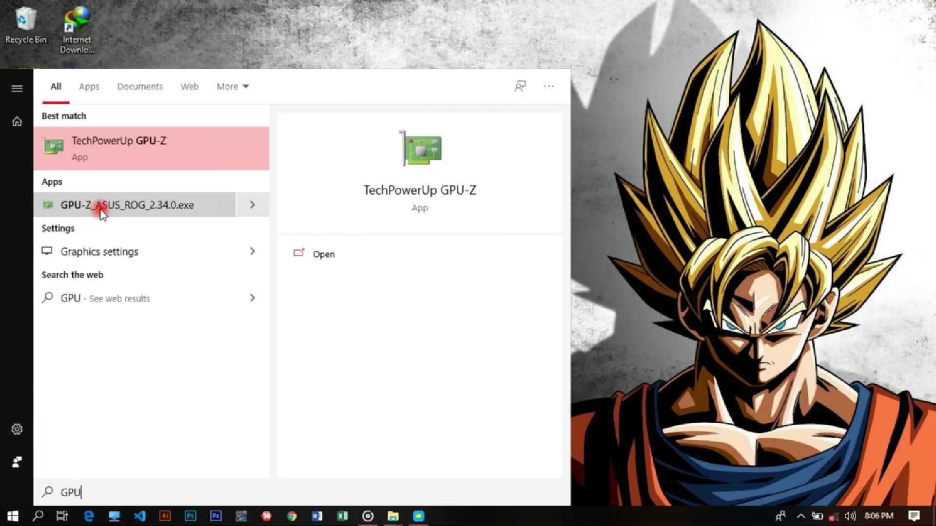
{"action": "left_click", "coordinate": [751, 487]}
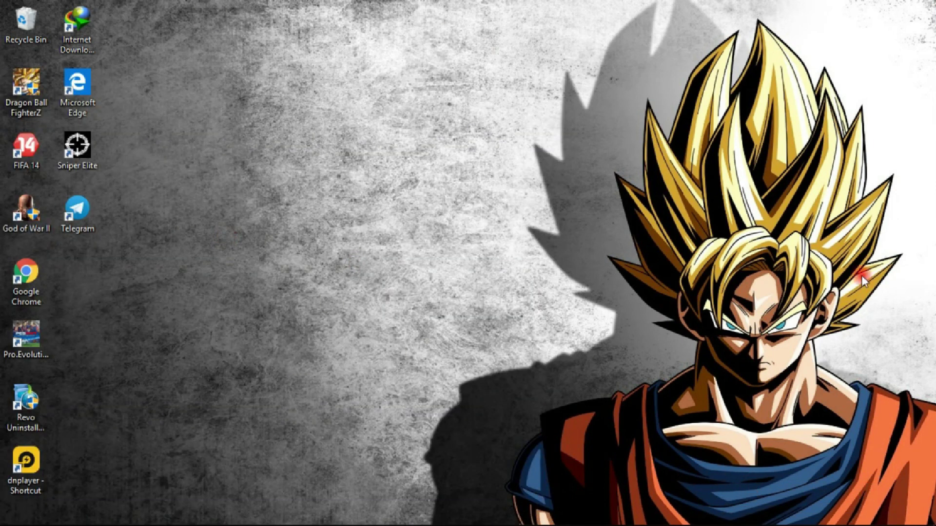
{"action": "right_click", "coordinate": [436, 188]}
{"action": "left_click", "coordinate": [473, 266]}
{"action": "right_click", "coordinate": [264, 94]}
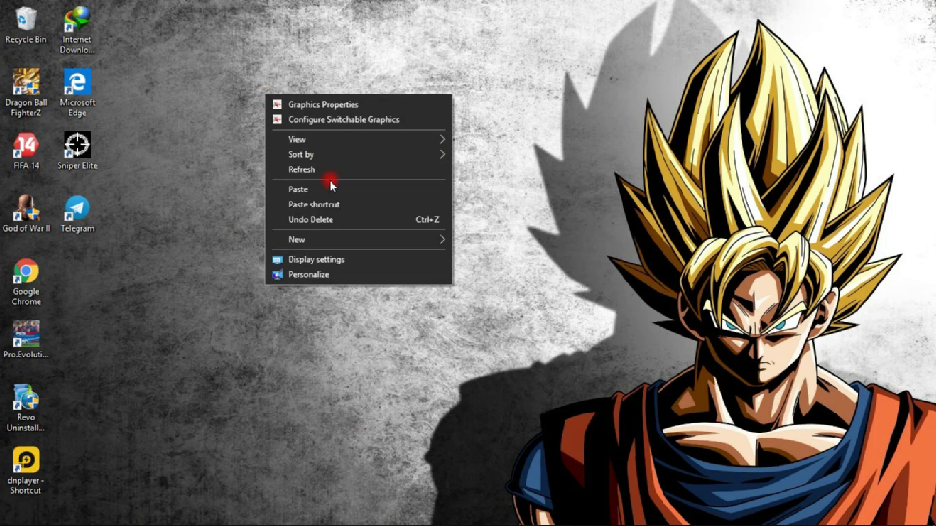
{"action": "left_click", "coordinate": [331, 170]}
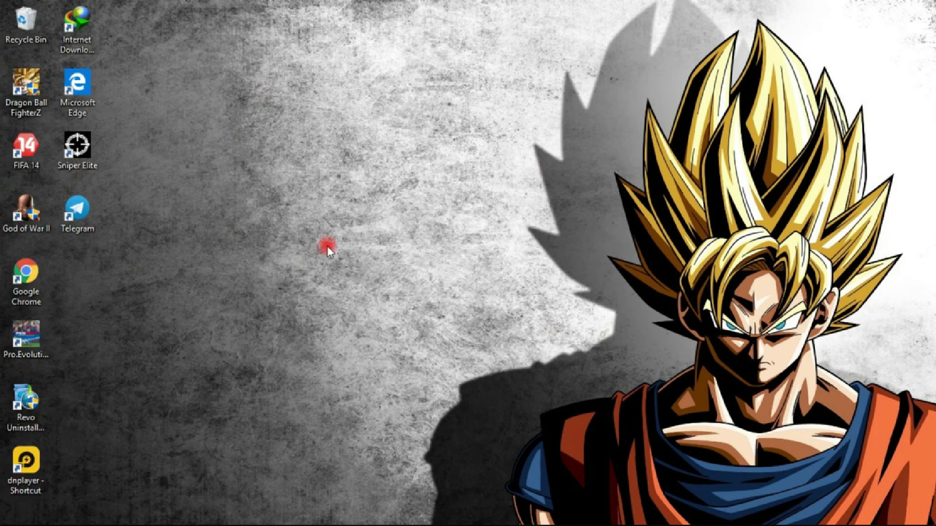
Check the contents of the Recycle Bin, empty it by permanently deleting the GPU-Z folder, and refresh the desktop.
{"action": "double_click", "coordinate": [33, 25]}
{"action": "left_click", "coordinate": [920, 8]}
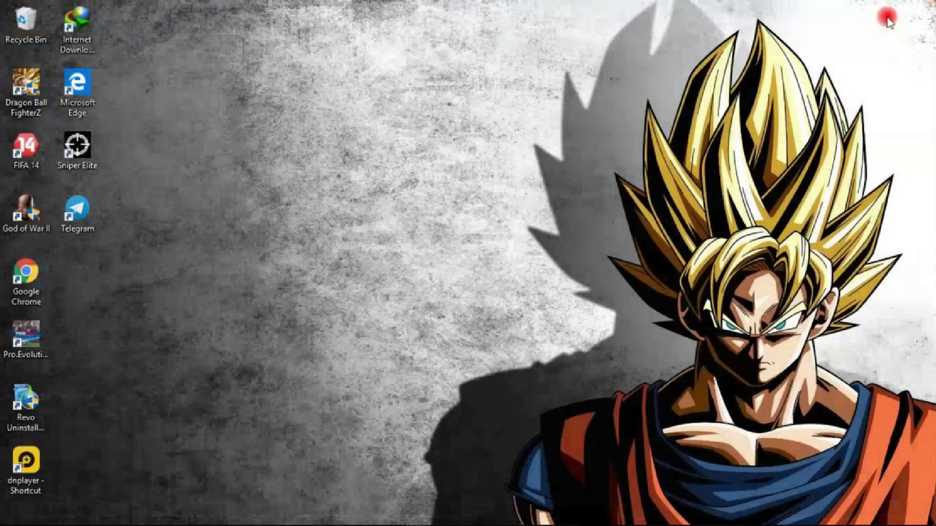
{"action": "right_click", "coordinate": [32, 34]}
{"action": "left_click", "coordinate": [108, 60]}
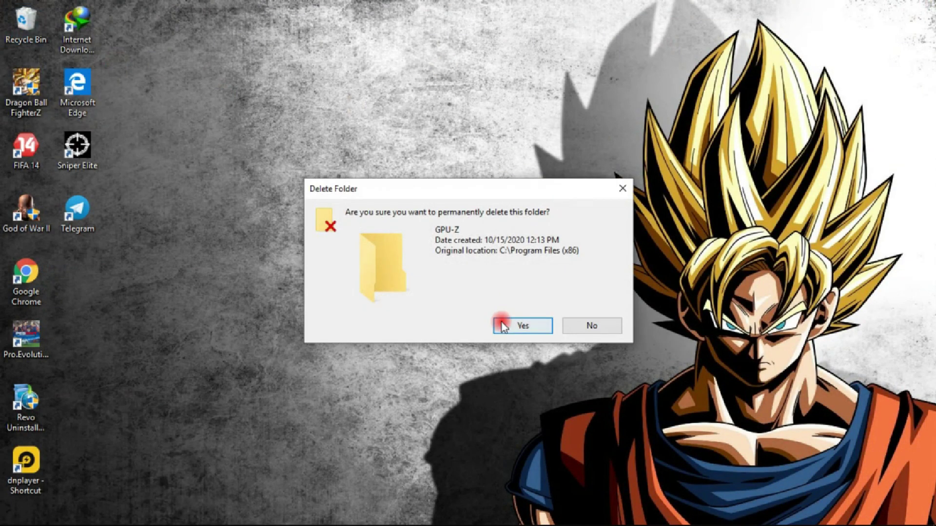
{"action": "left_click", "coordinate": [502, 324]}
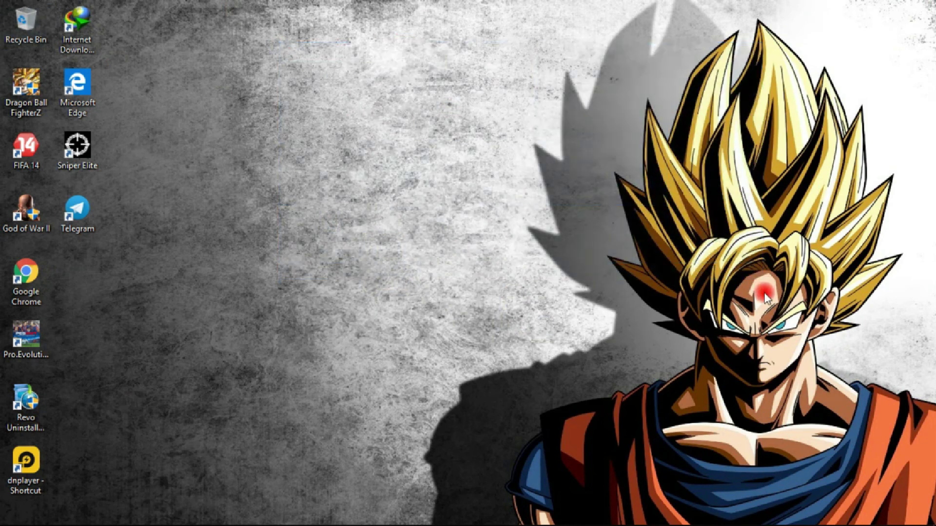
{"action": "right_click", "coordinate": [234, 91]}
{"action": "left_click", "coordinate": [293, 163]}
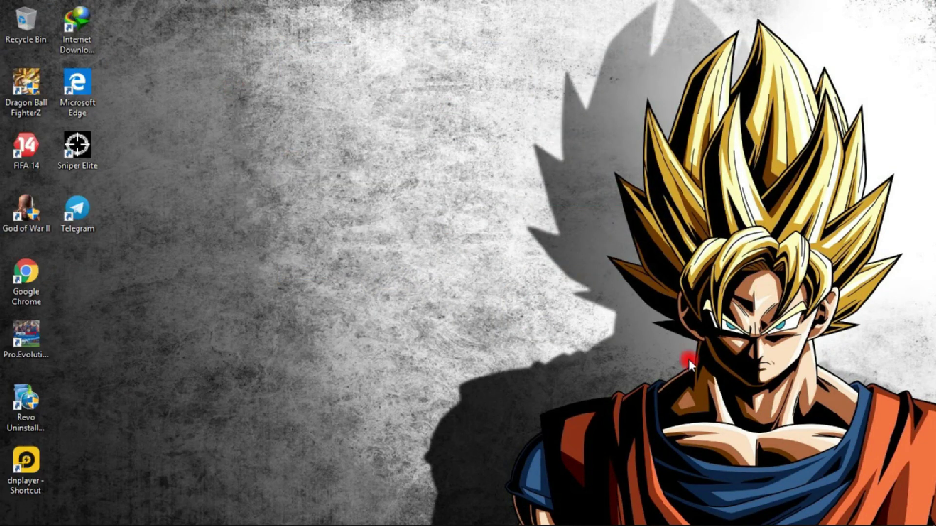